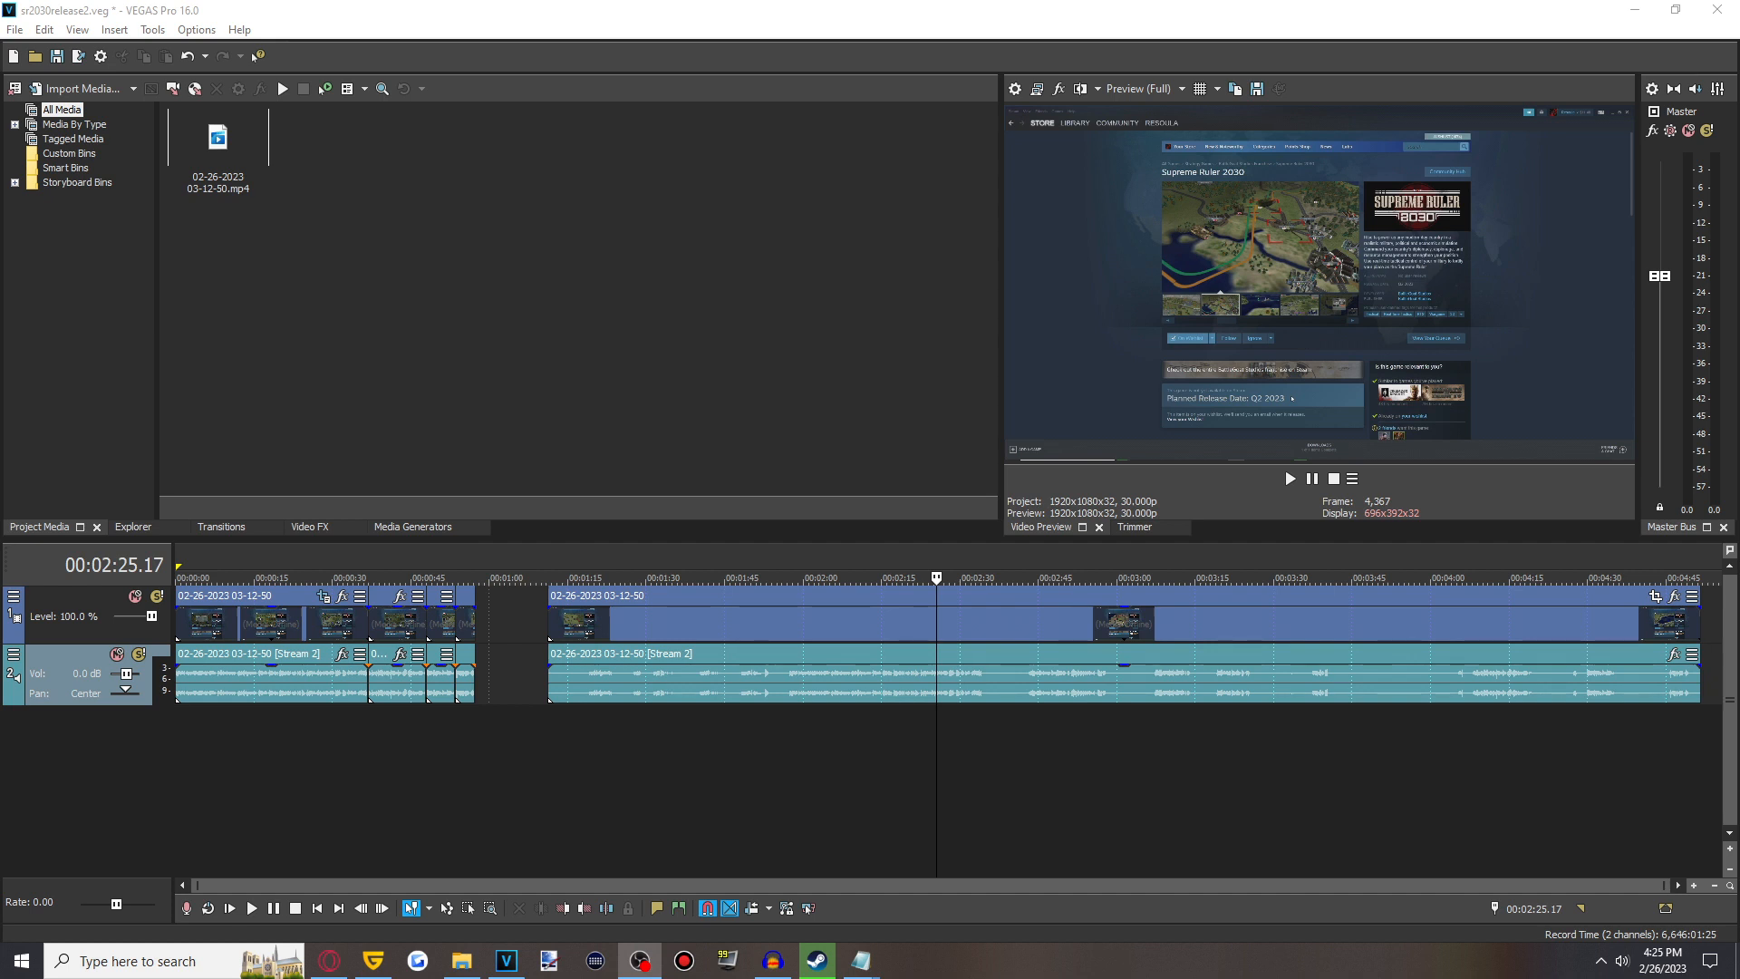
- Scrub through the timeline to review the recorded game footage
{"action": "left_click", "coordinate": [730, 748]}
{"action": "left_click", "coordinate": [640, 738]}
{"action": "left_click", "coordinate": [780, 728]}
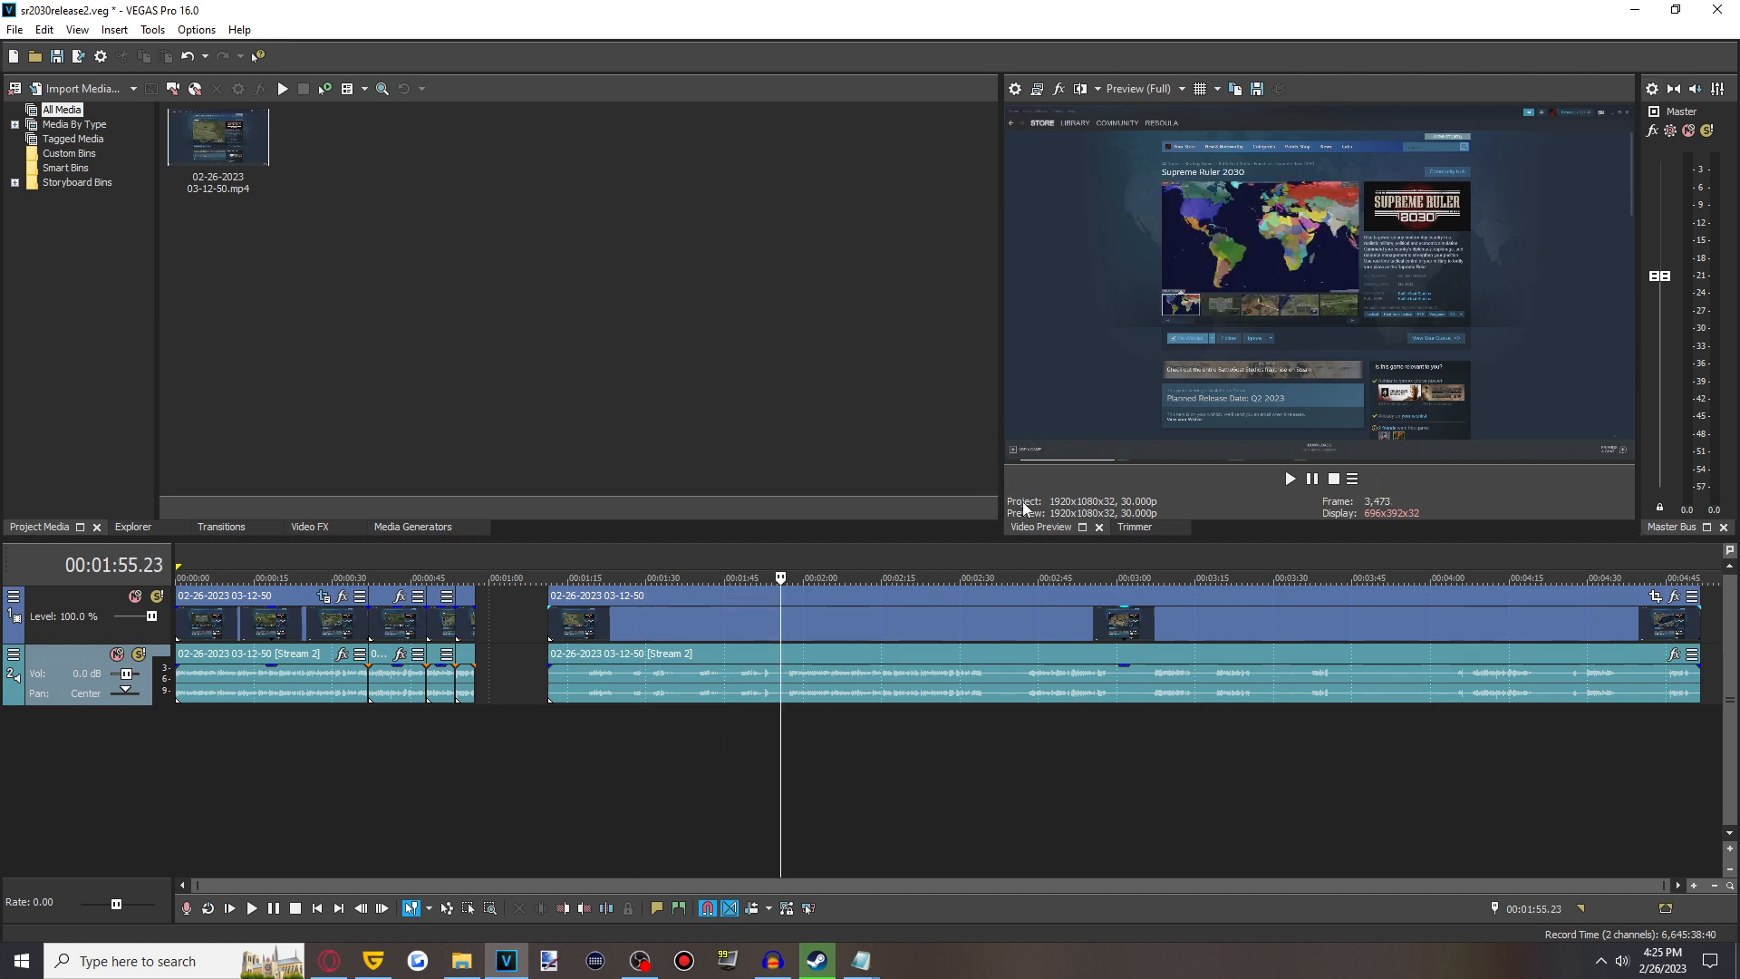
{"action": "left_click", "coordinate": [986, 740]}
{"action": "left_click", "coordinate": [1075, 742]}
{"action": "left_click", "coordinate": [845, 742]}
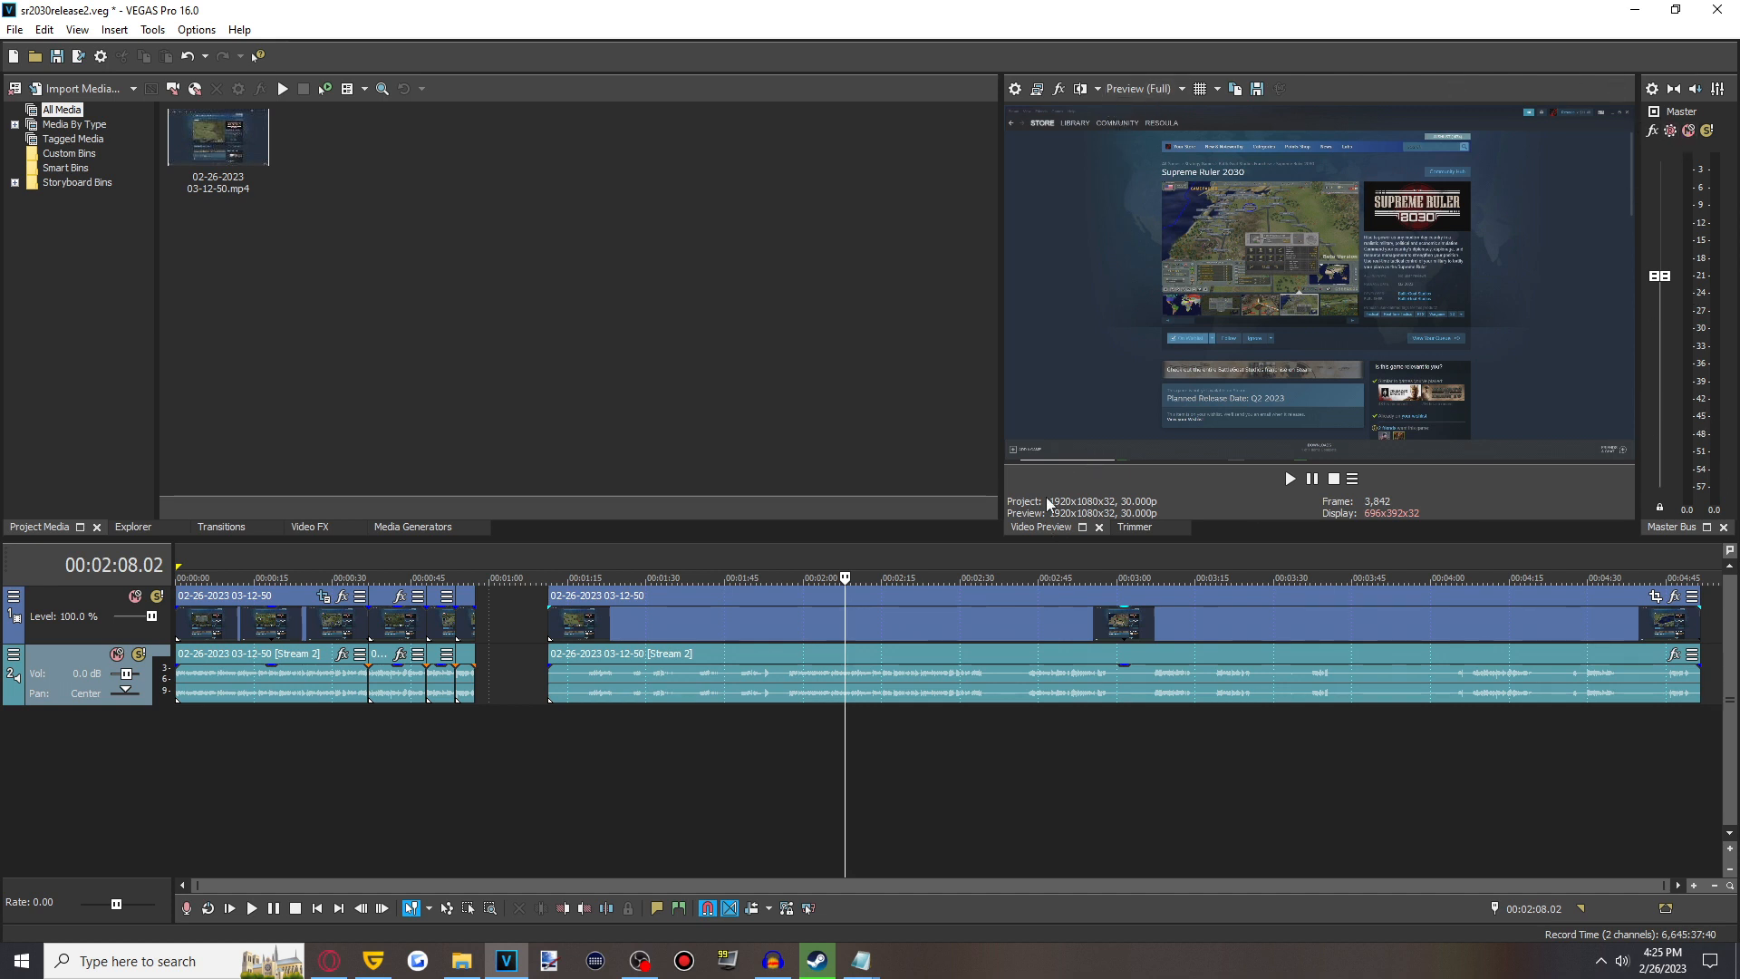
- Set the project properties to a vertical frame of 1080 width by 1920 height
{"action": "left_click", "coordinate": [14, 30]}
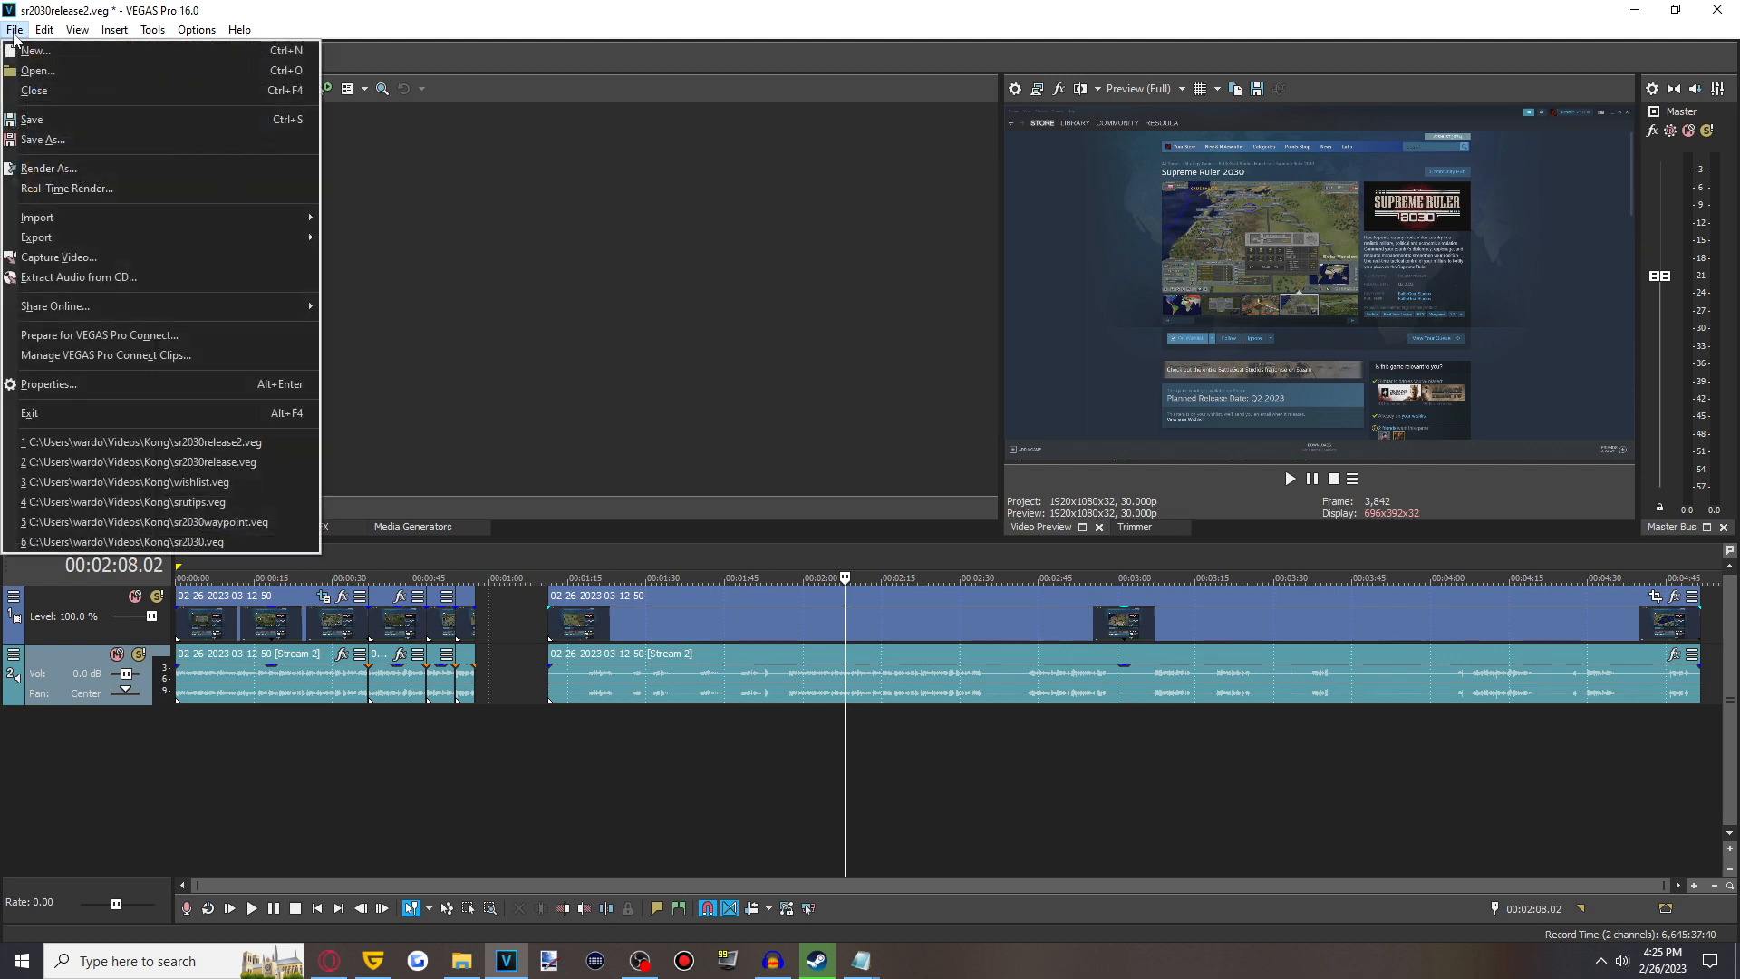
{"action": "left_click", "coordinate": [46, 385]}
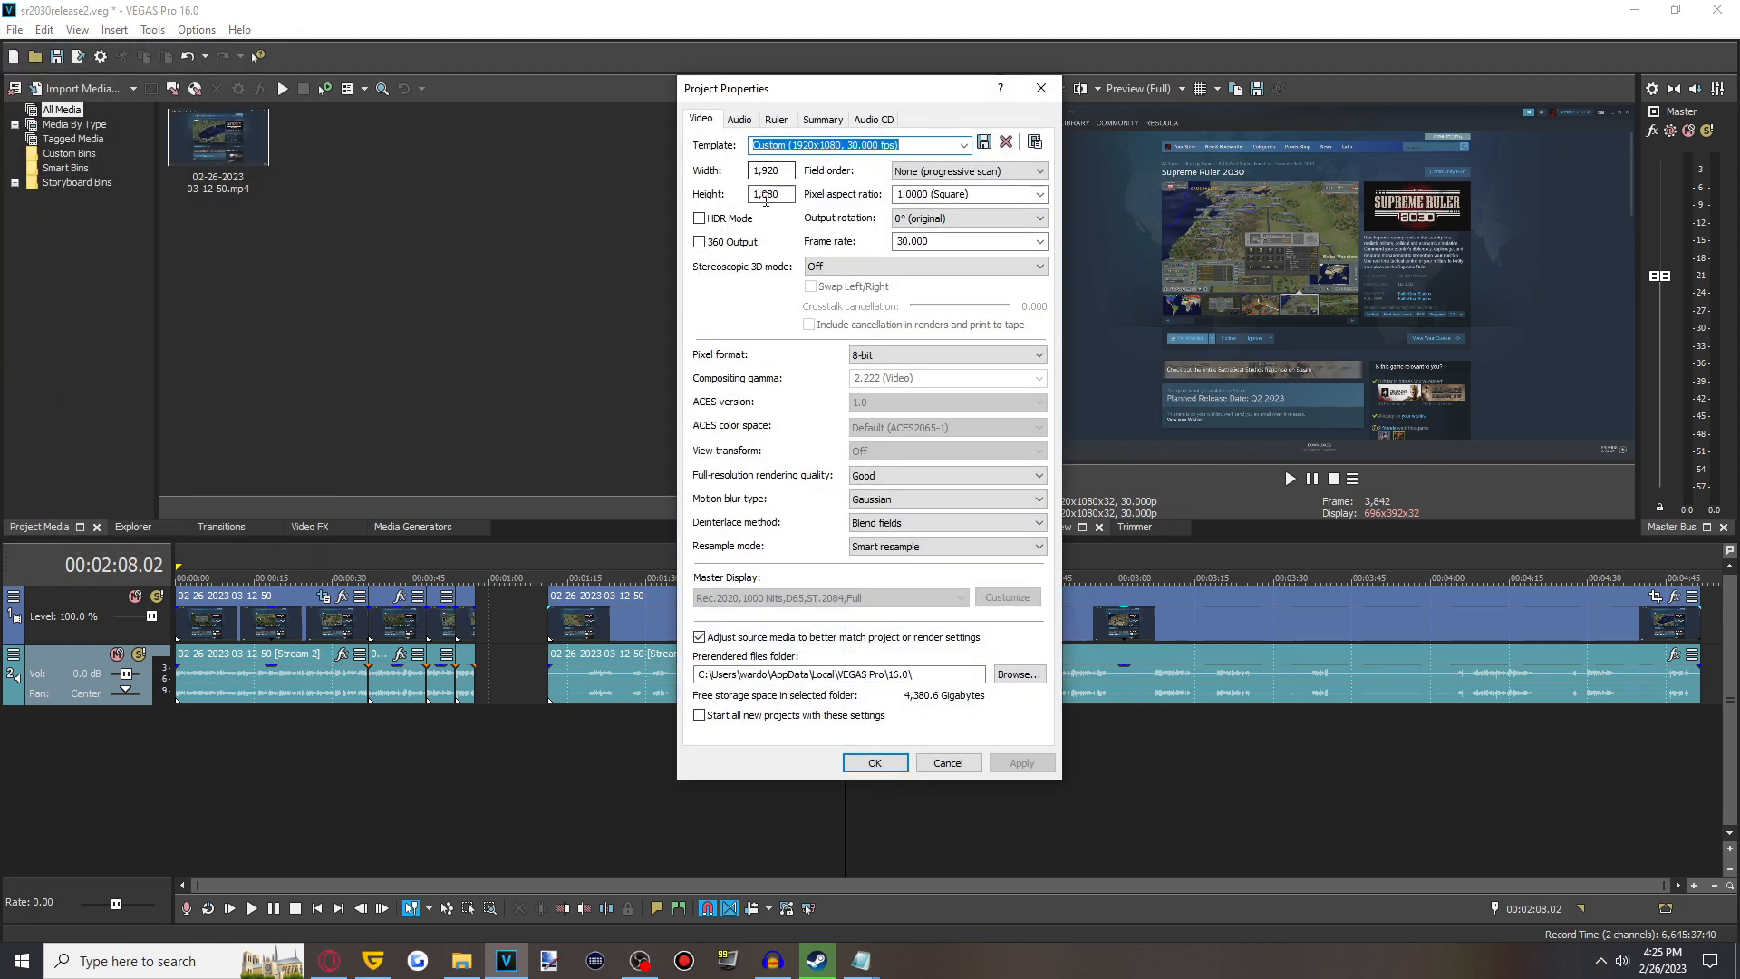
{"action": "left_click", "coordinate": [768, 170]}
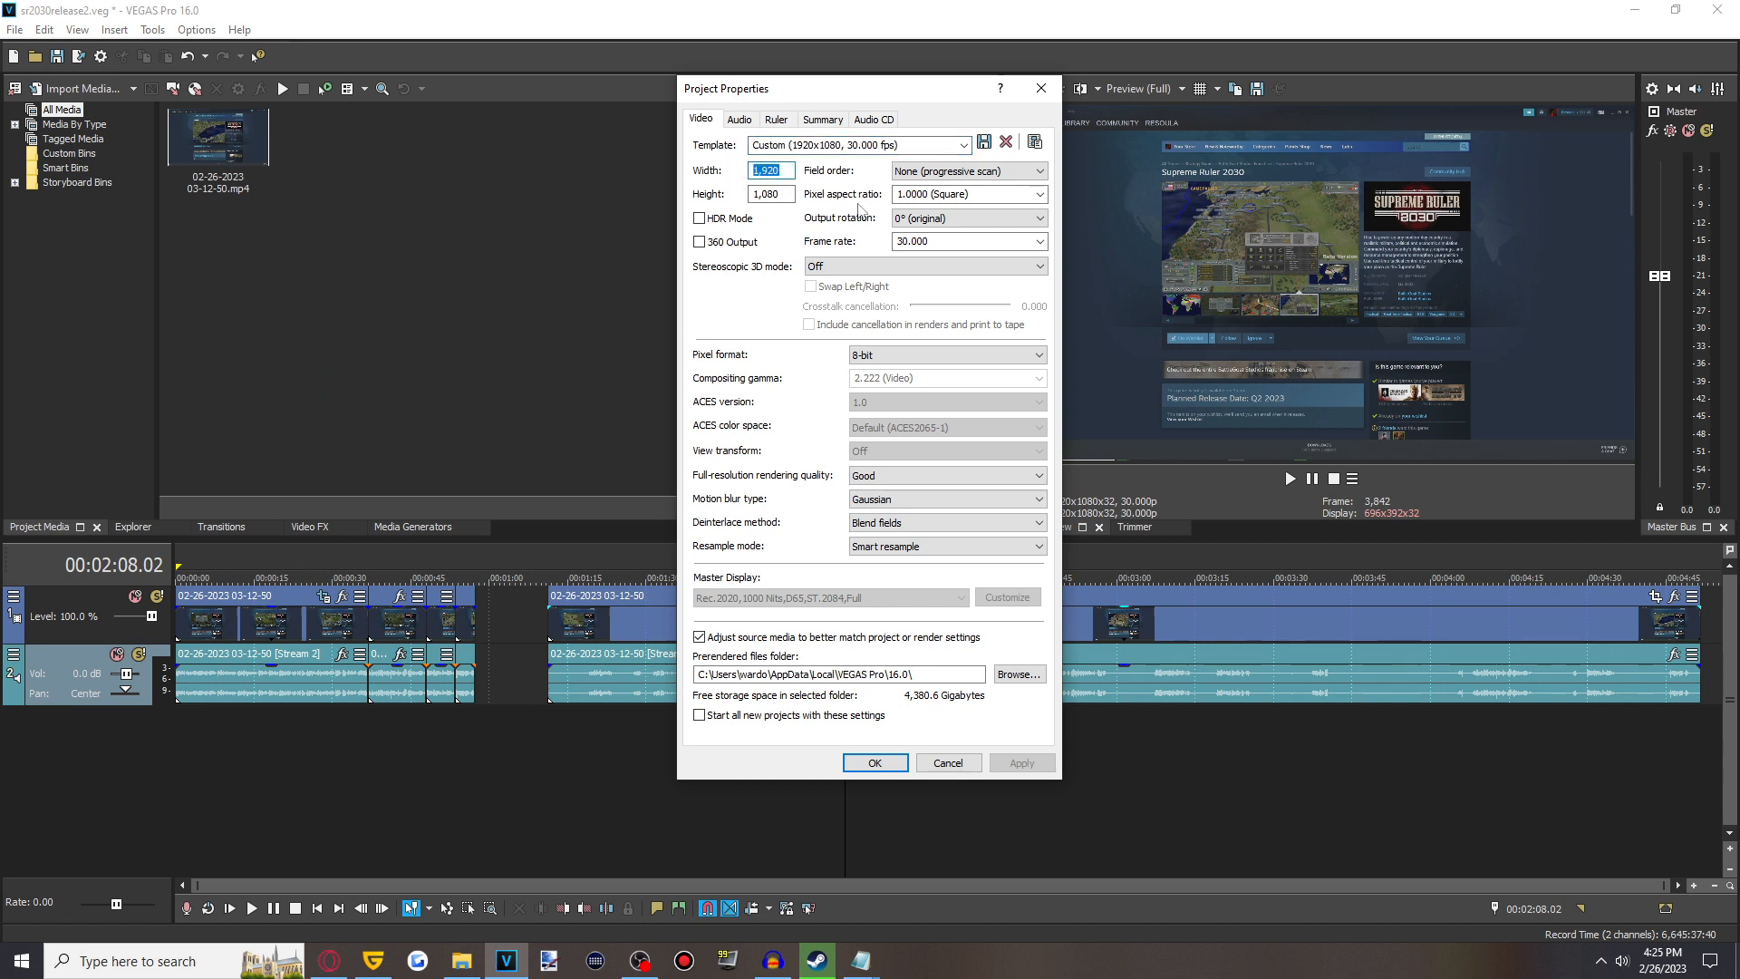
{"action": "type", "text": "1080"}
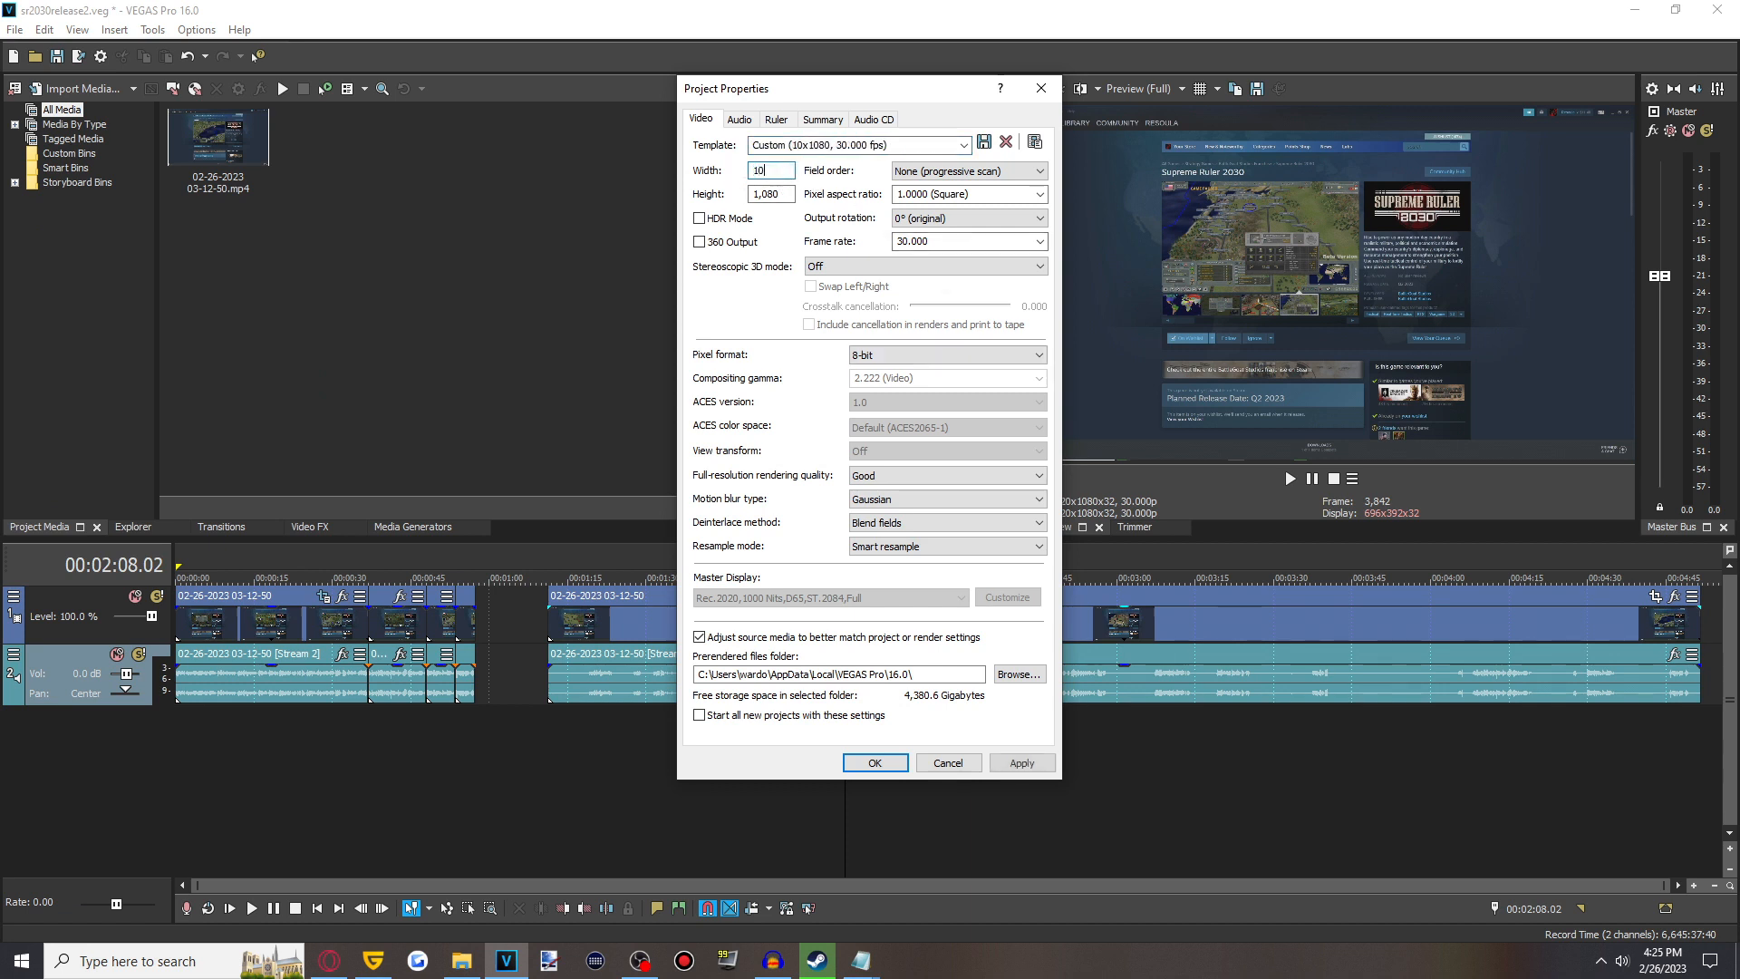
{"action": "key", "text": "BackSpace"}
{"action": "key", "text": "BackSpace"}
{"action": "type", "text": "80"}
{"action": "key", "text": "Tab"}
{"action": "type", "text": "1920"}
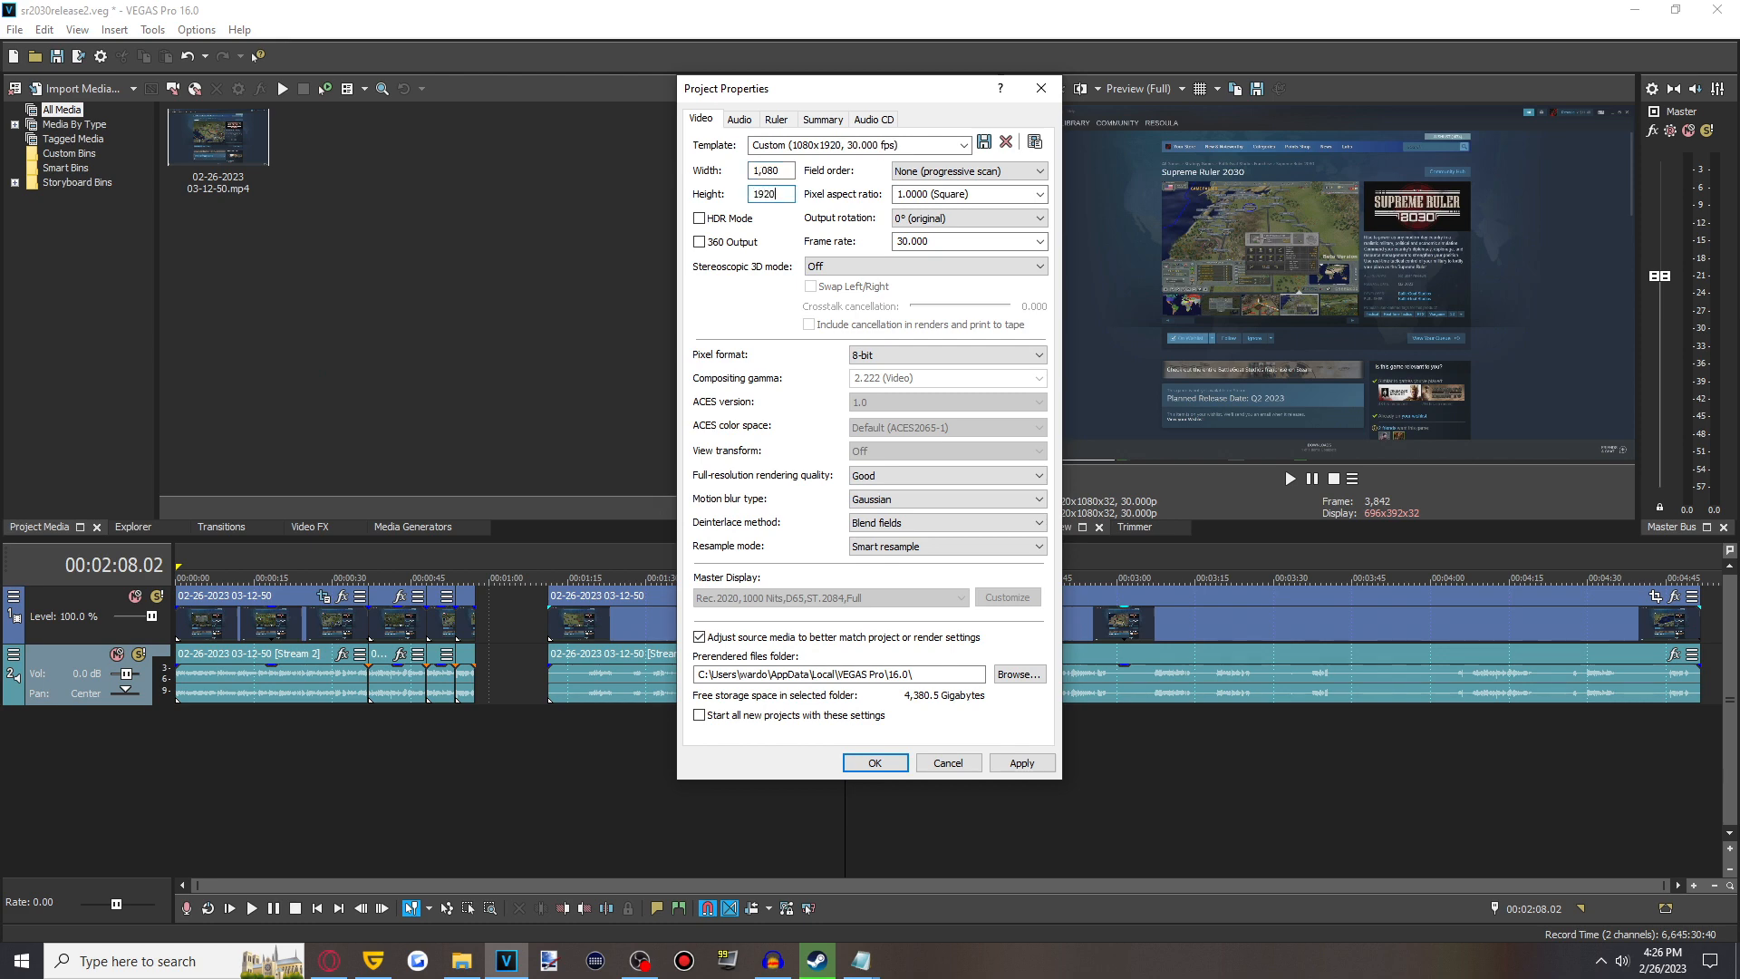
{"action": "key", "text": "Return"}
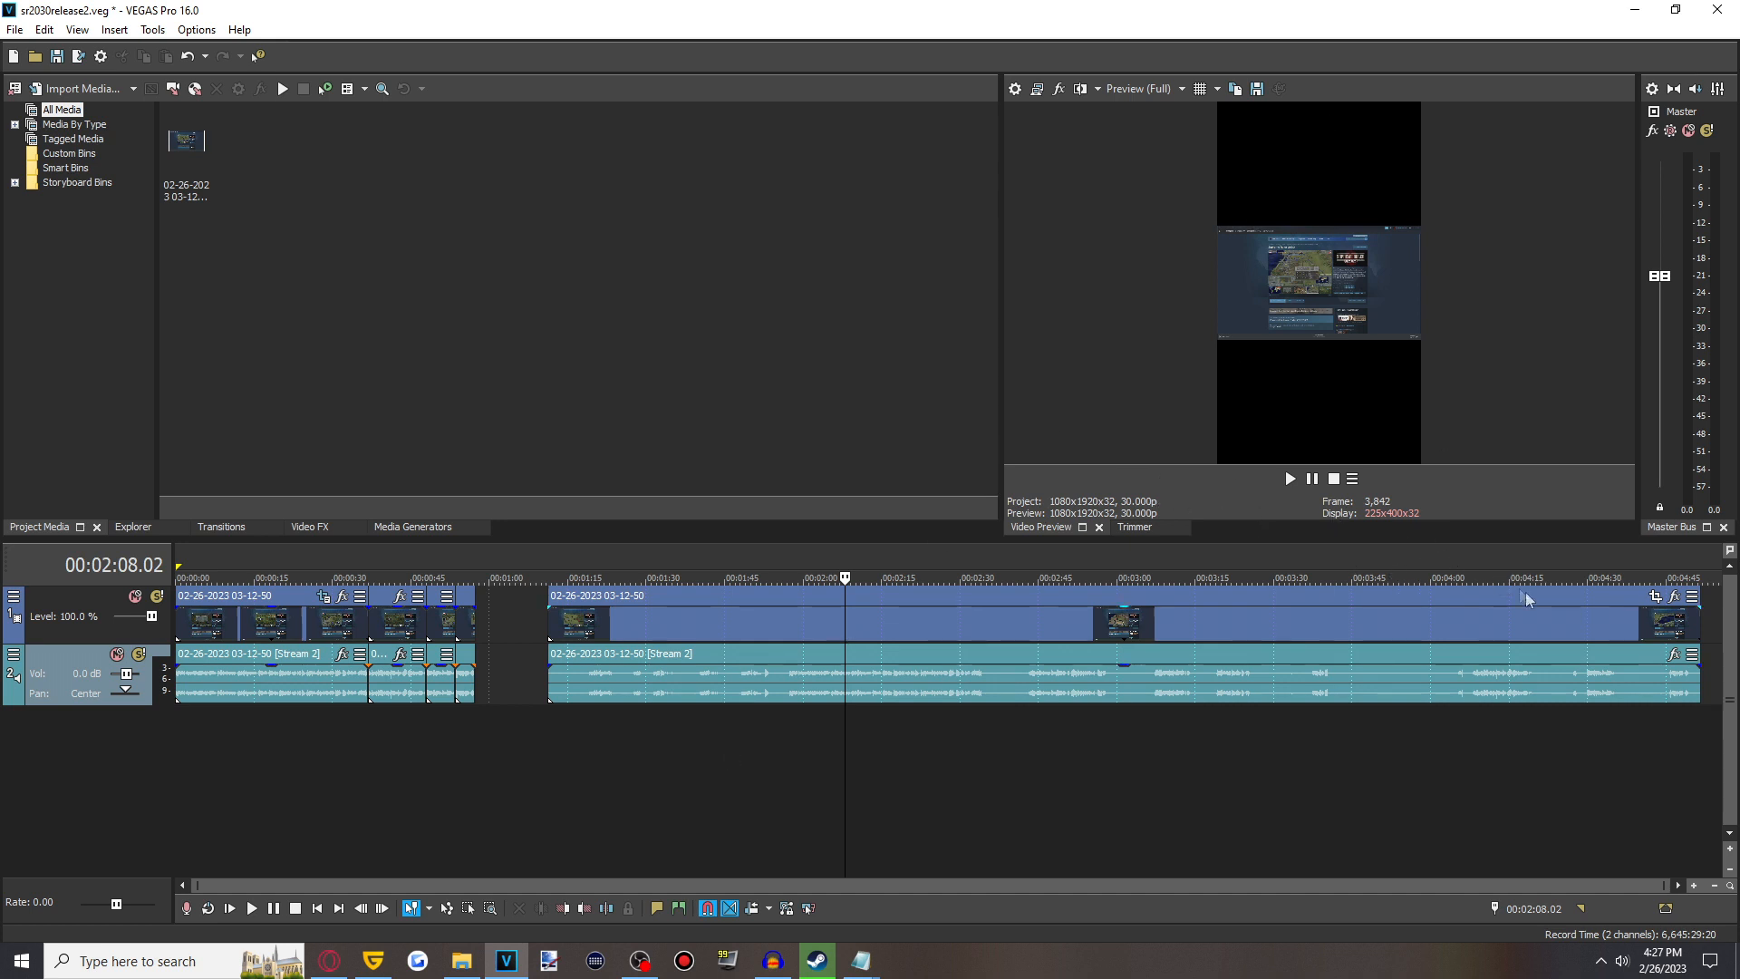
- Open the clip's Pan/Crop settings and set the crop frame width to 1080 and height to 1920
{"action": "left_click", "coordinate": [1657, 601]}
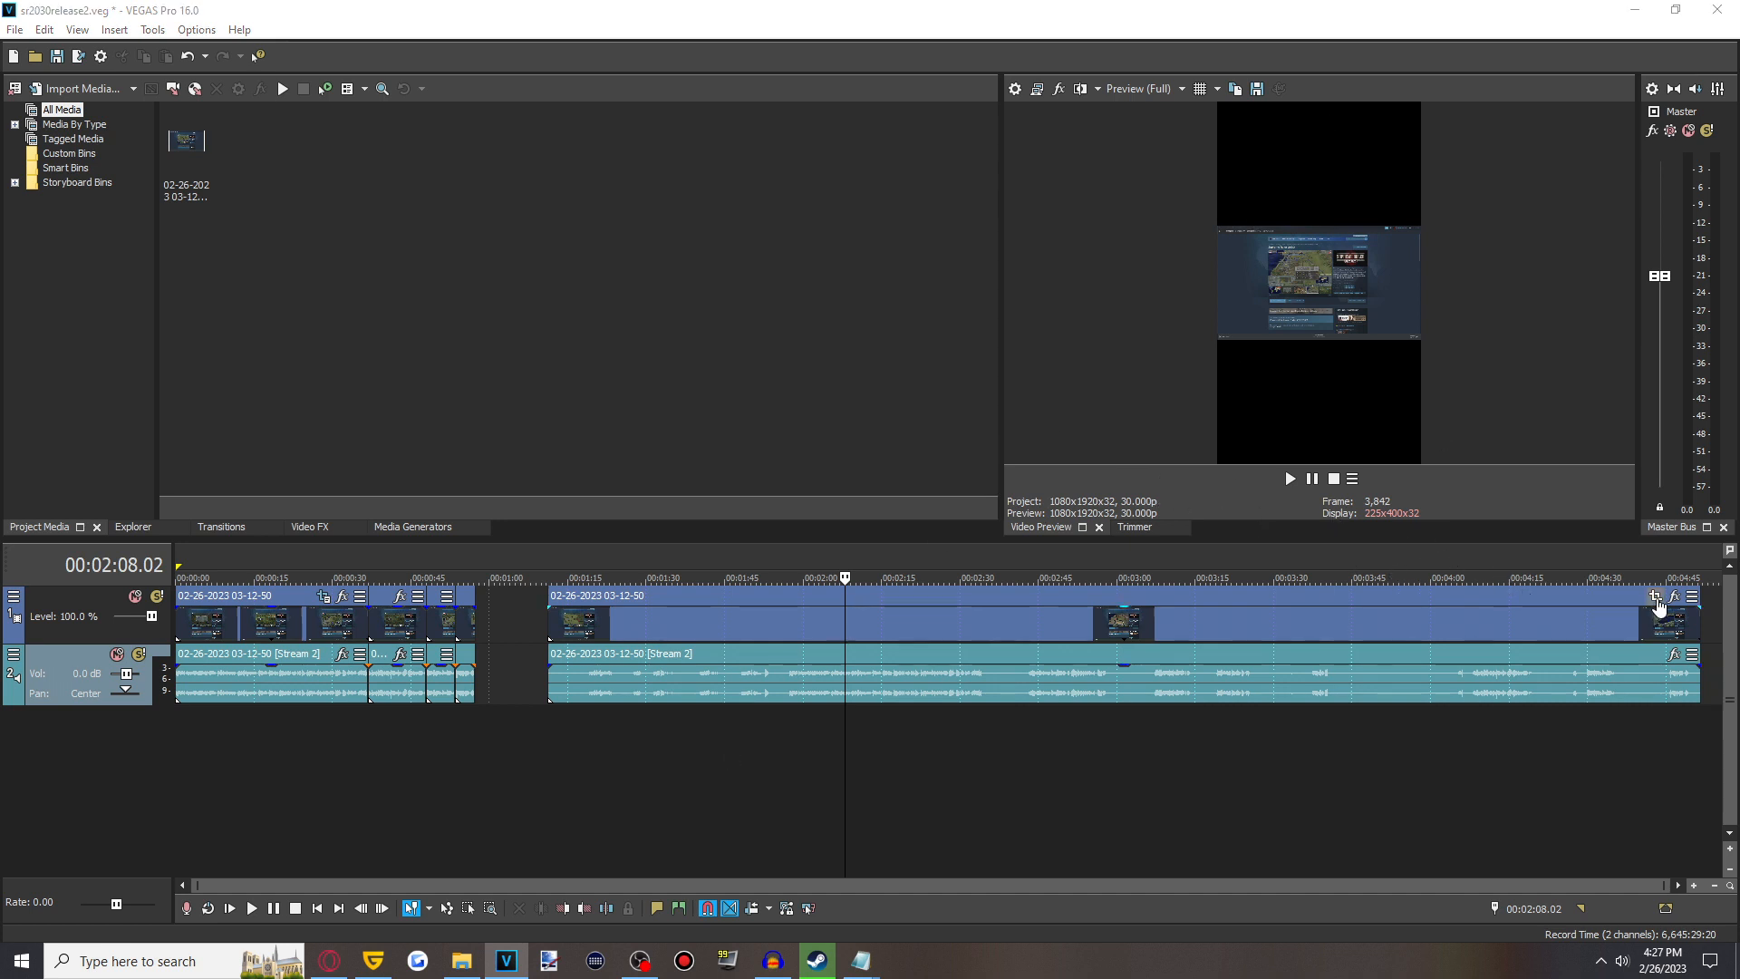
{"action": "left_click_drag", "start_coordinate": [0, 272], "coordinate": [564, 144]}
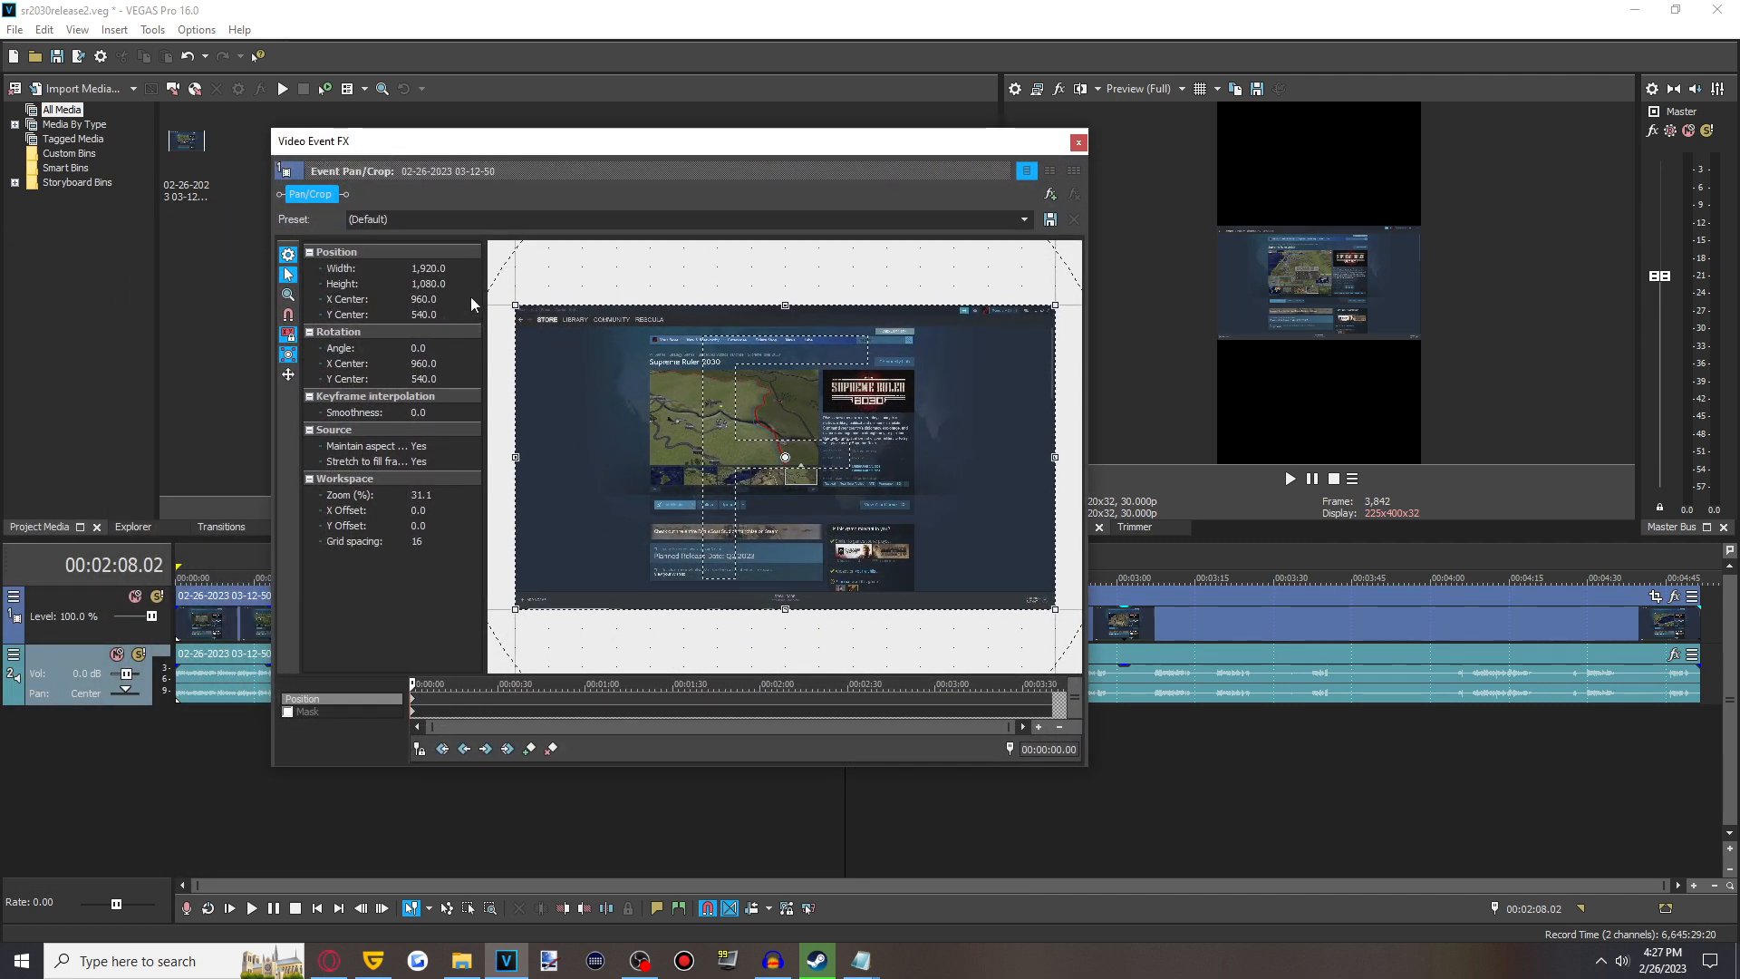
{"action": "left_click_drag", "start_coordinate": [512, 144], "coordinate": [541, 132]}
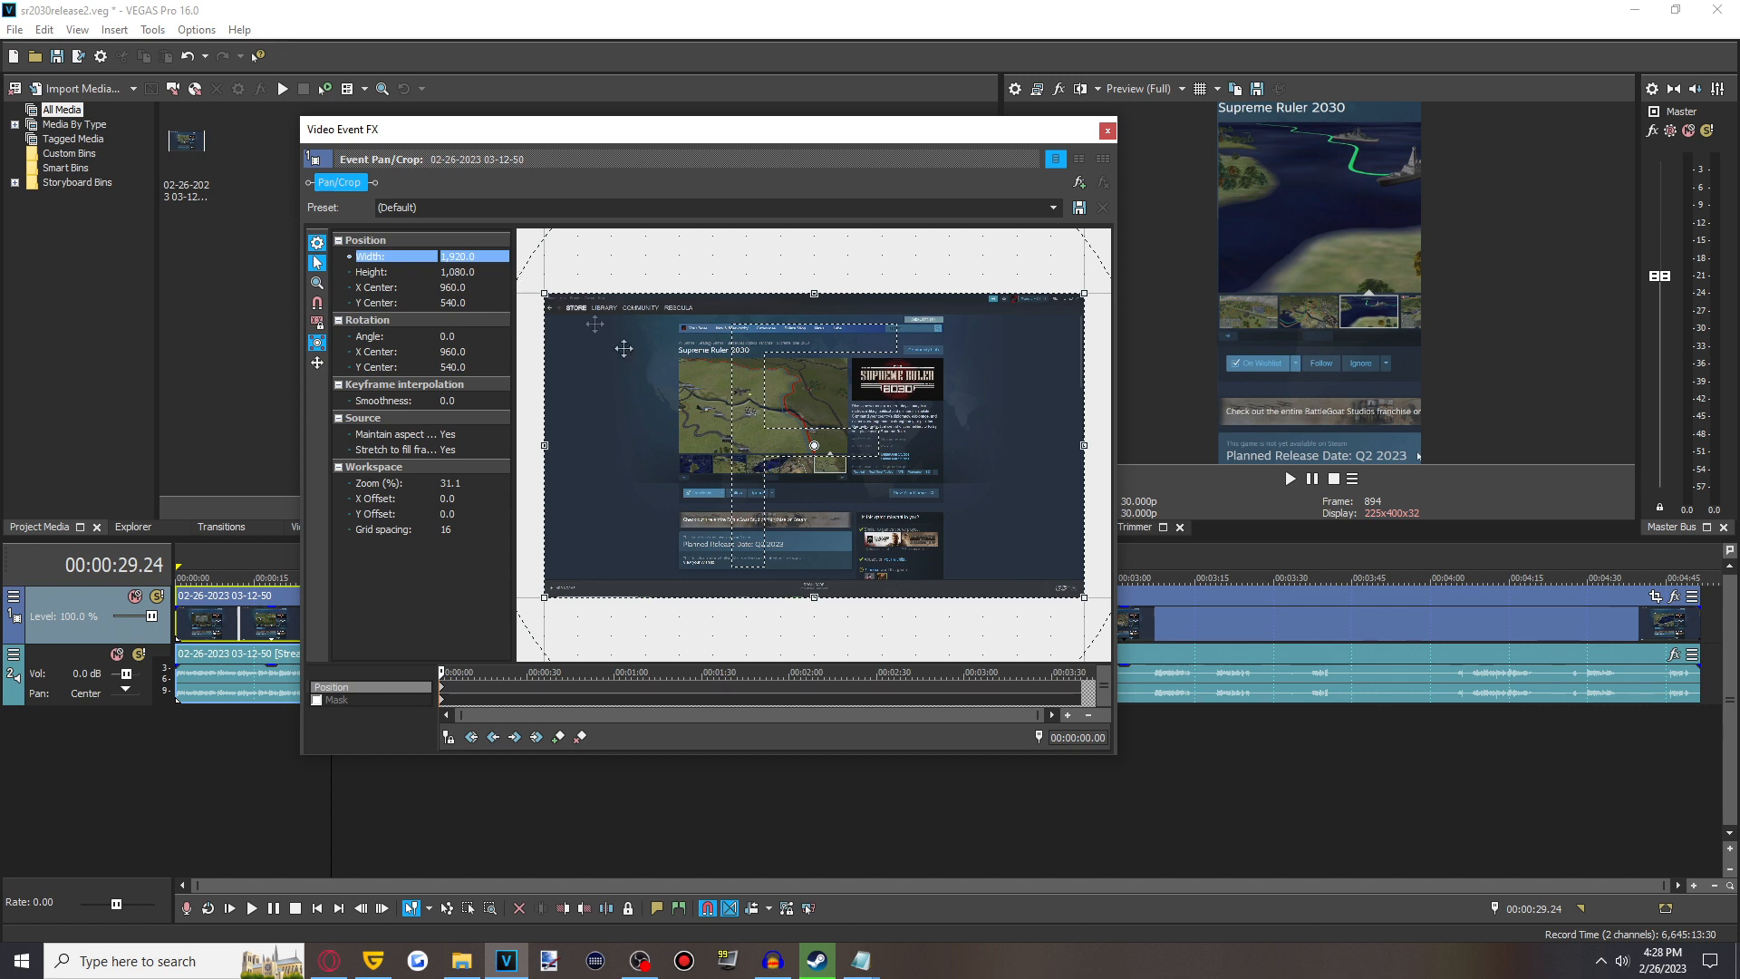
{"action": "left_click", "coordinate": [465, 257]}
{"action": "type", "text": "1080"}
{"action": "key", "text": "Return"}
{"action": "left_click", "coordinate": [472, 273]}
{"action": "type", "text": "1920"}
{"action": "key", "text": "Return"}
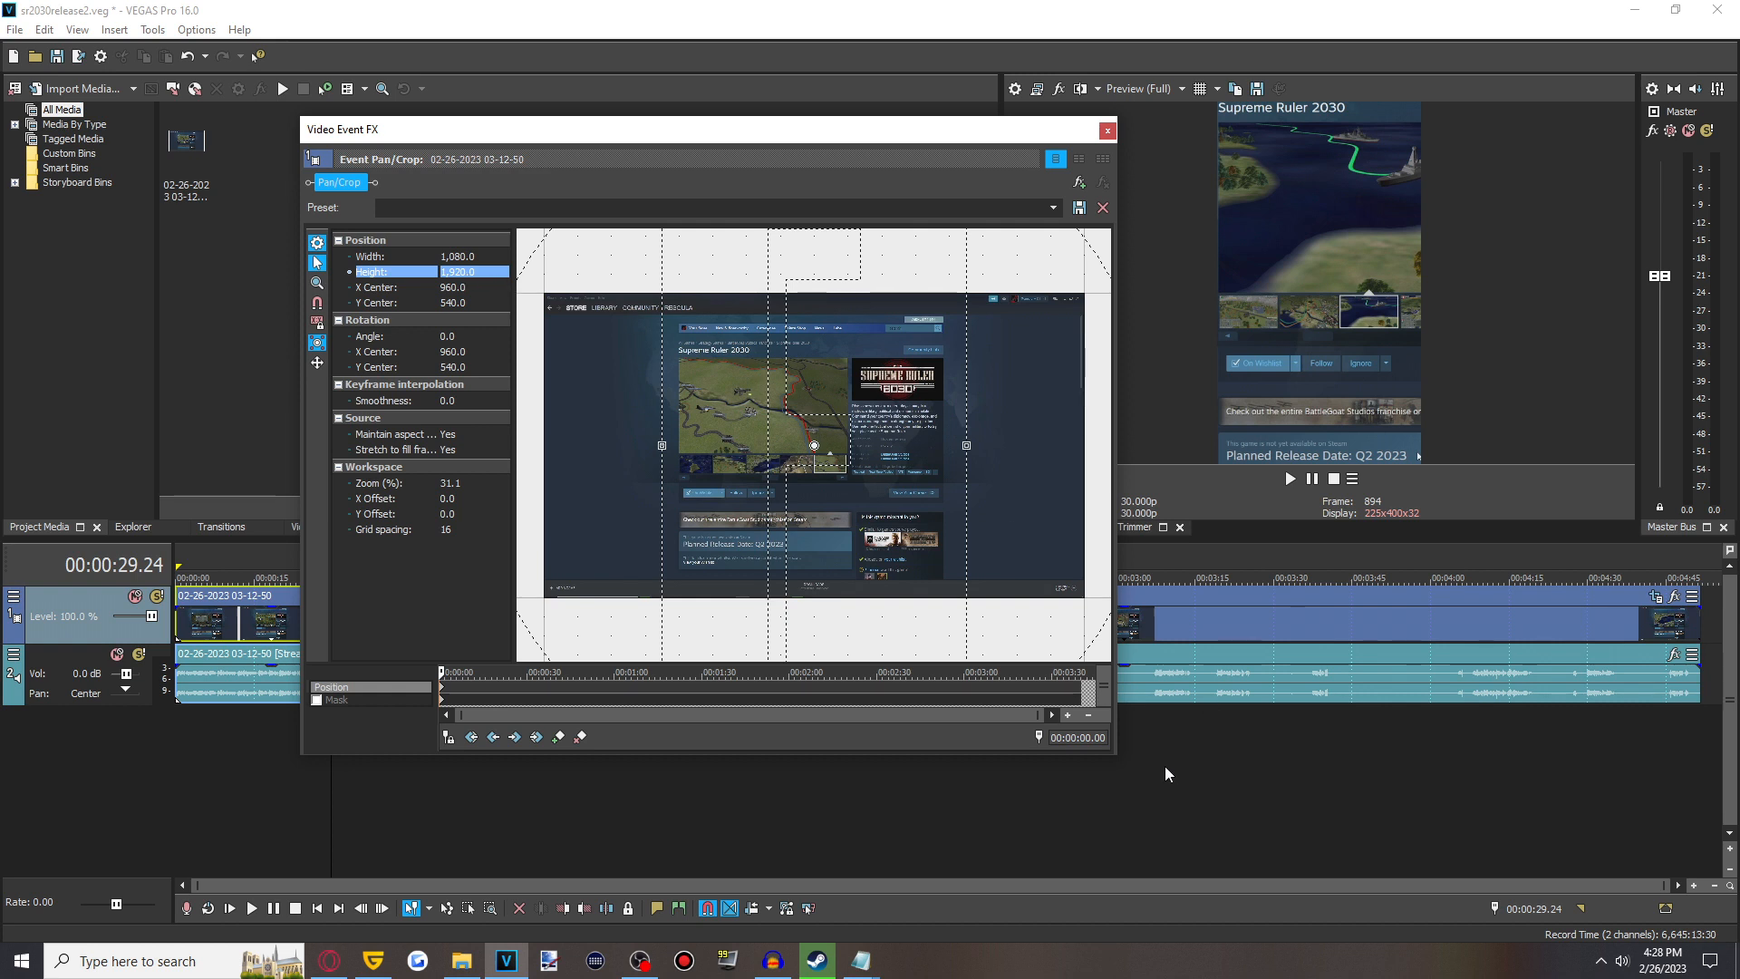
- Shrink and move the Pan/Crop frame to about 426 x 756, centered near X 683, Y 555, and close it
{"action": "left_click", "coordinate": [1203, 770]}
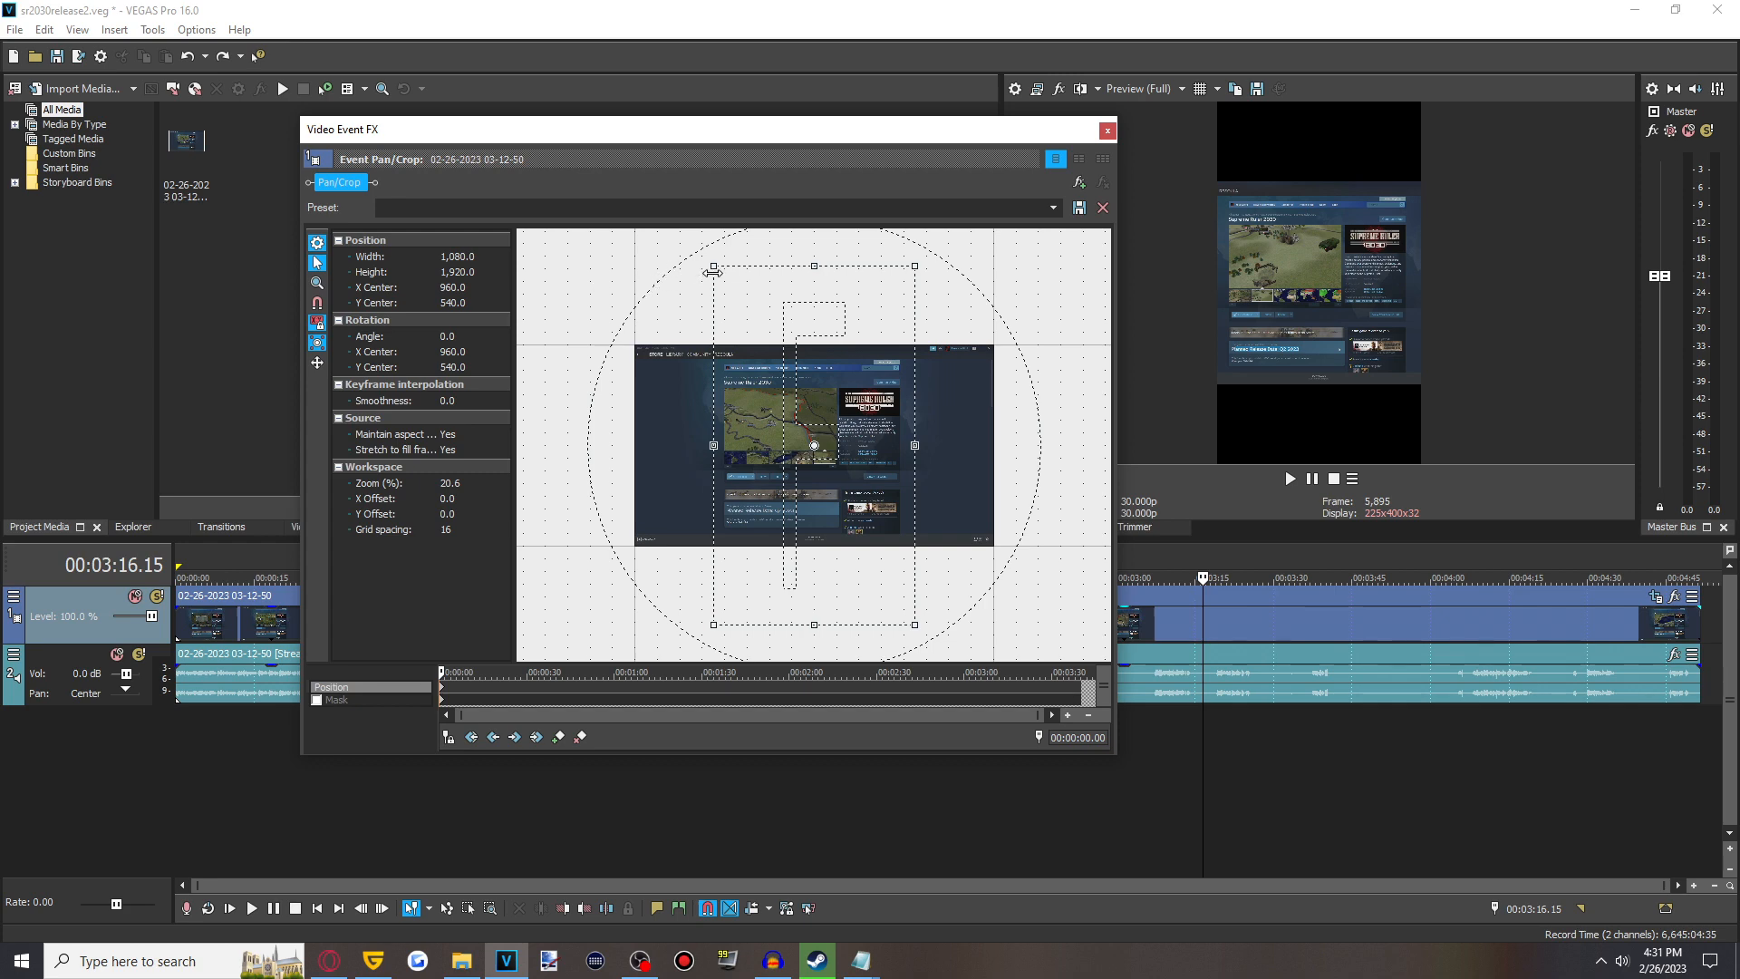
{"action": "left_click_drag", "start_coordinate": [714, 267], "coordinate": [757, 336]}
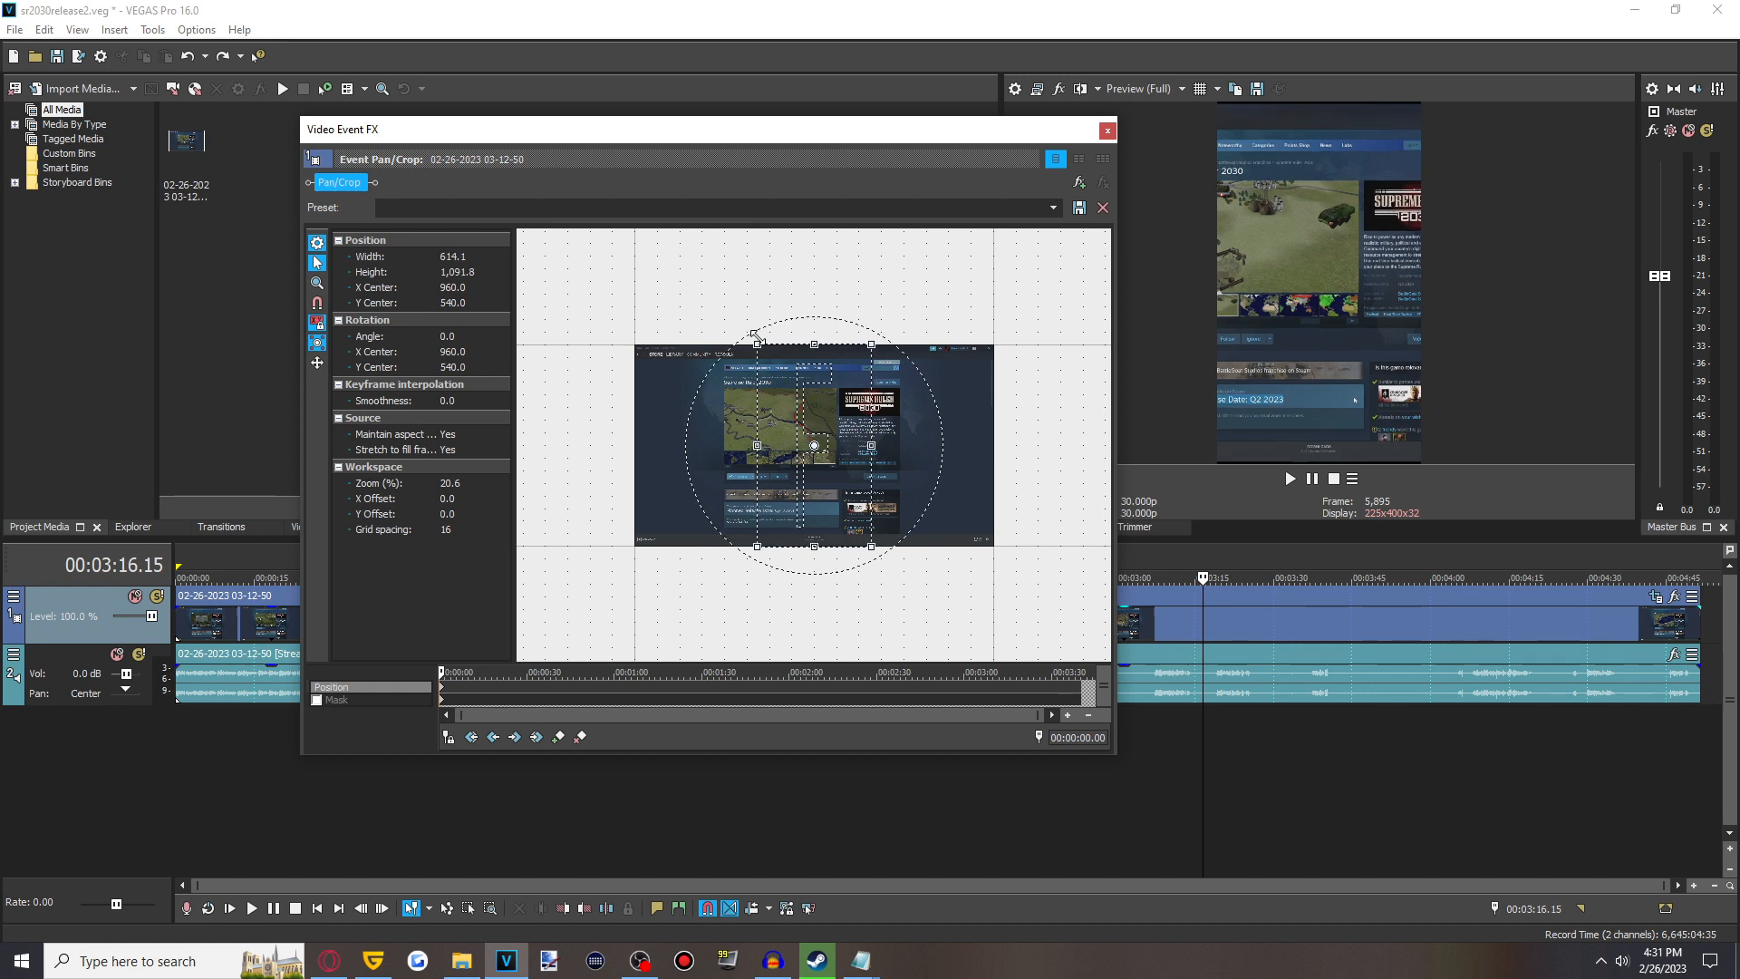
{"action": "left_click_drag", "start_coordinate": [756, 335], "coordinate": [758, 347]}
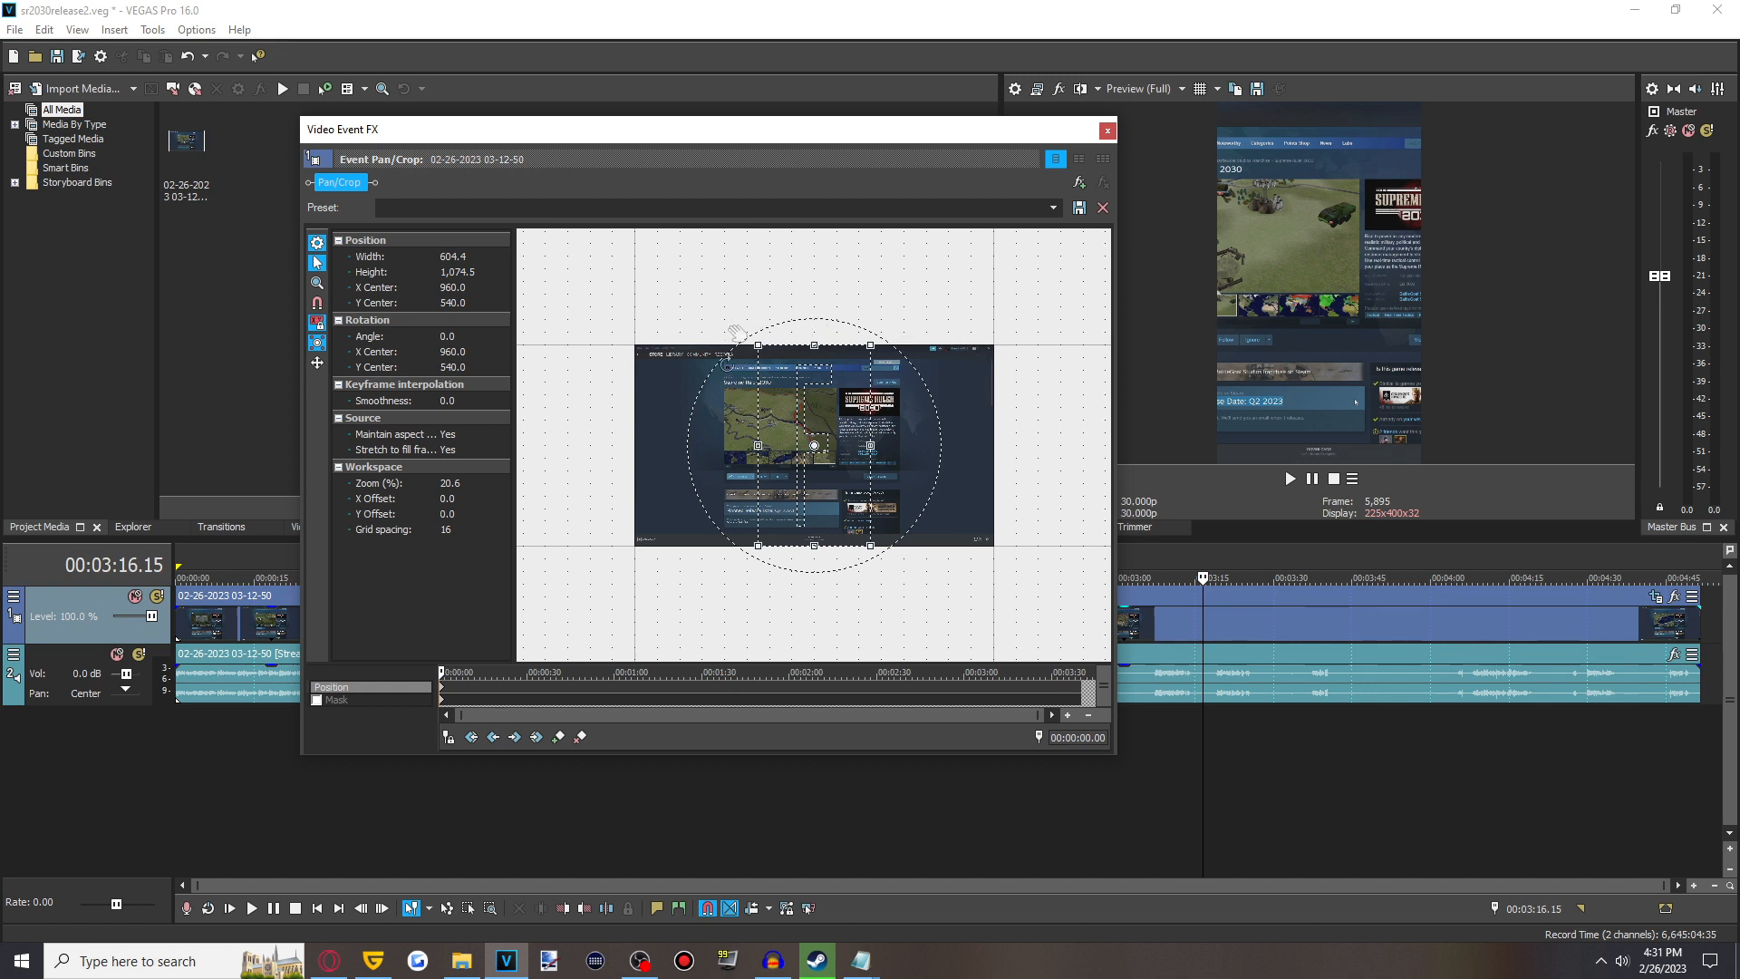
{"action": "left_click_drag", "start_coordinate": [757, 345], "coordinate": [763, 364]}
{"action": "left_click_drag", "start_coordinate": [791, 493], "coordinate": [744, 488]}
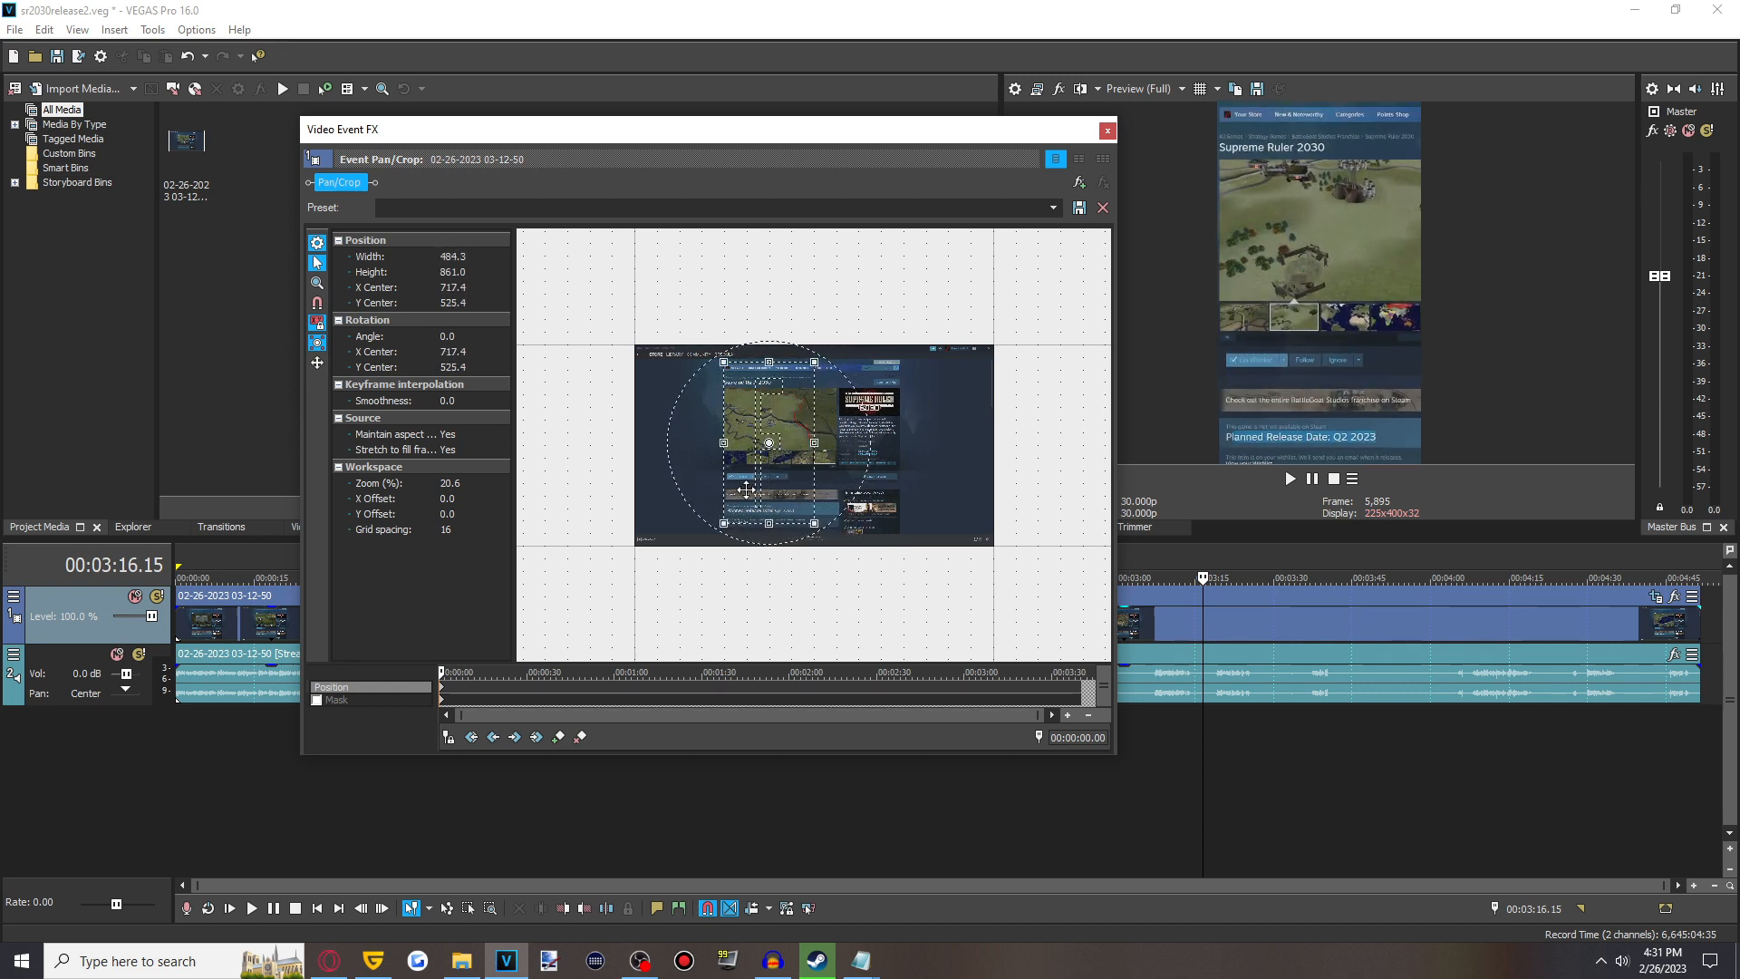
{"action": "mouse_move", "coordinate": [723, 362]}
{"action": "left_mouse_down"}
{"action": "mouse_move", "coordinate": [733, 439]}
{"action": "mouse_move", "coordinate": [702, 383]}
{"action": "left_mouse_up"}
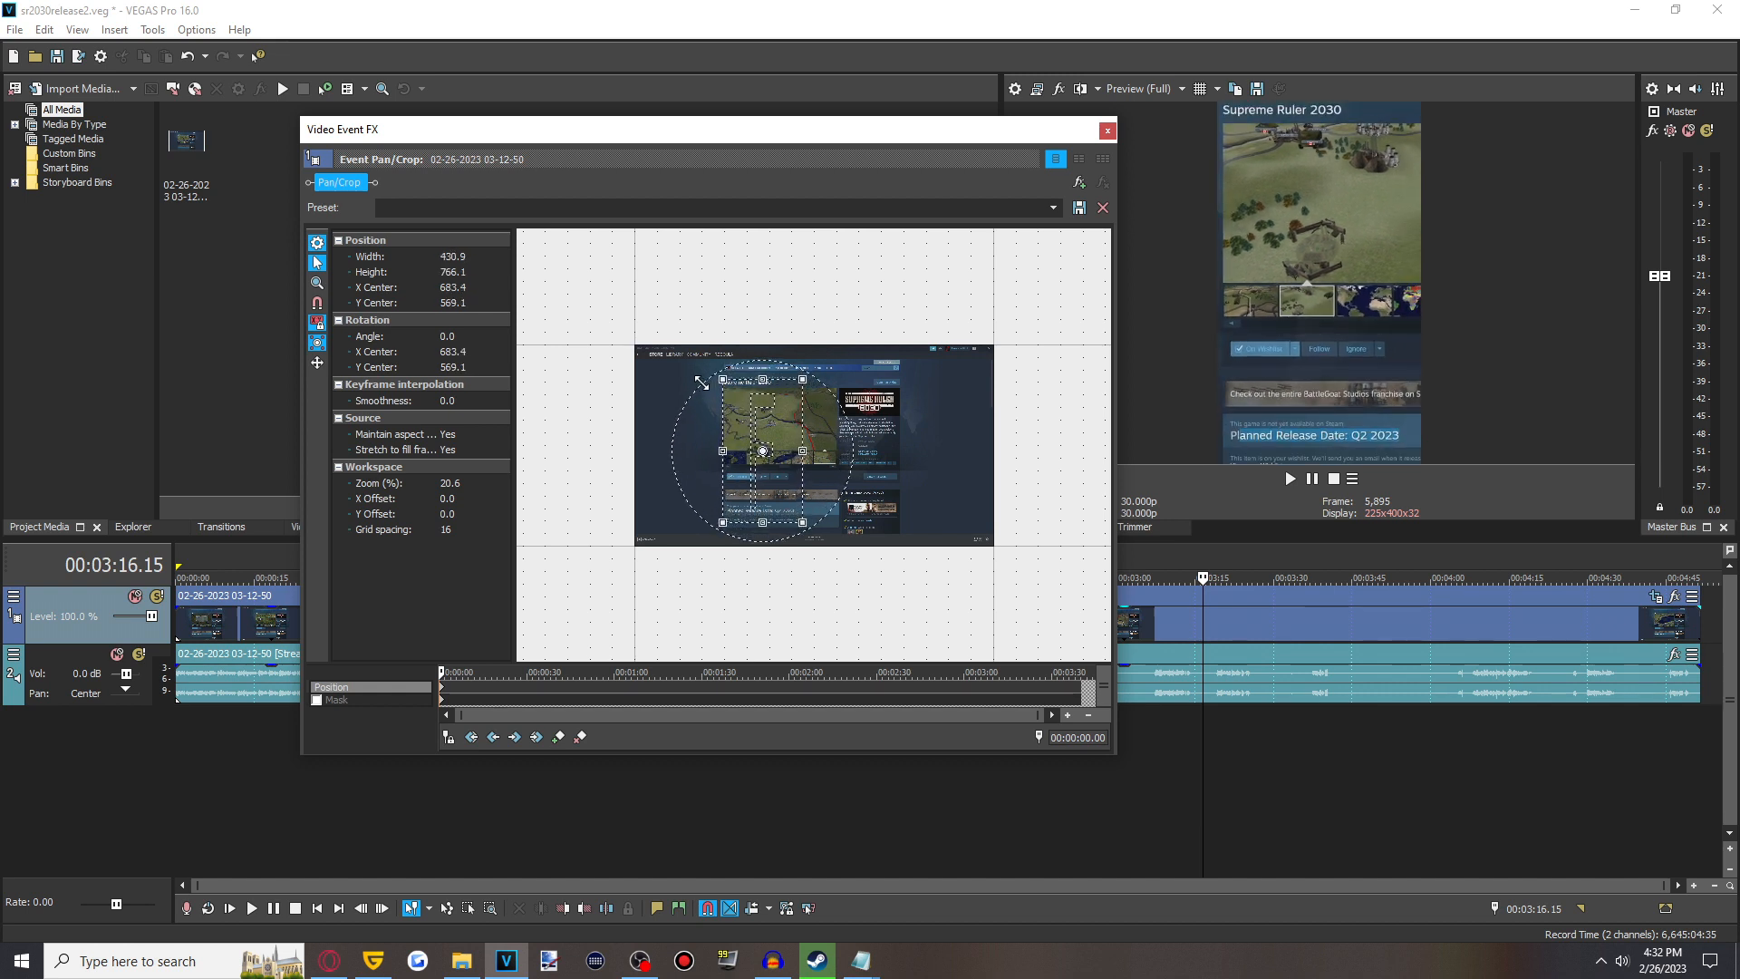
{"action": "left_click_drag", "start_coordinate": [773, 484], "coordinate": [775, 481]}
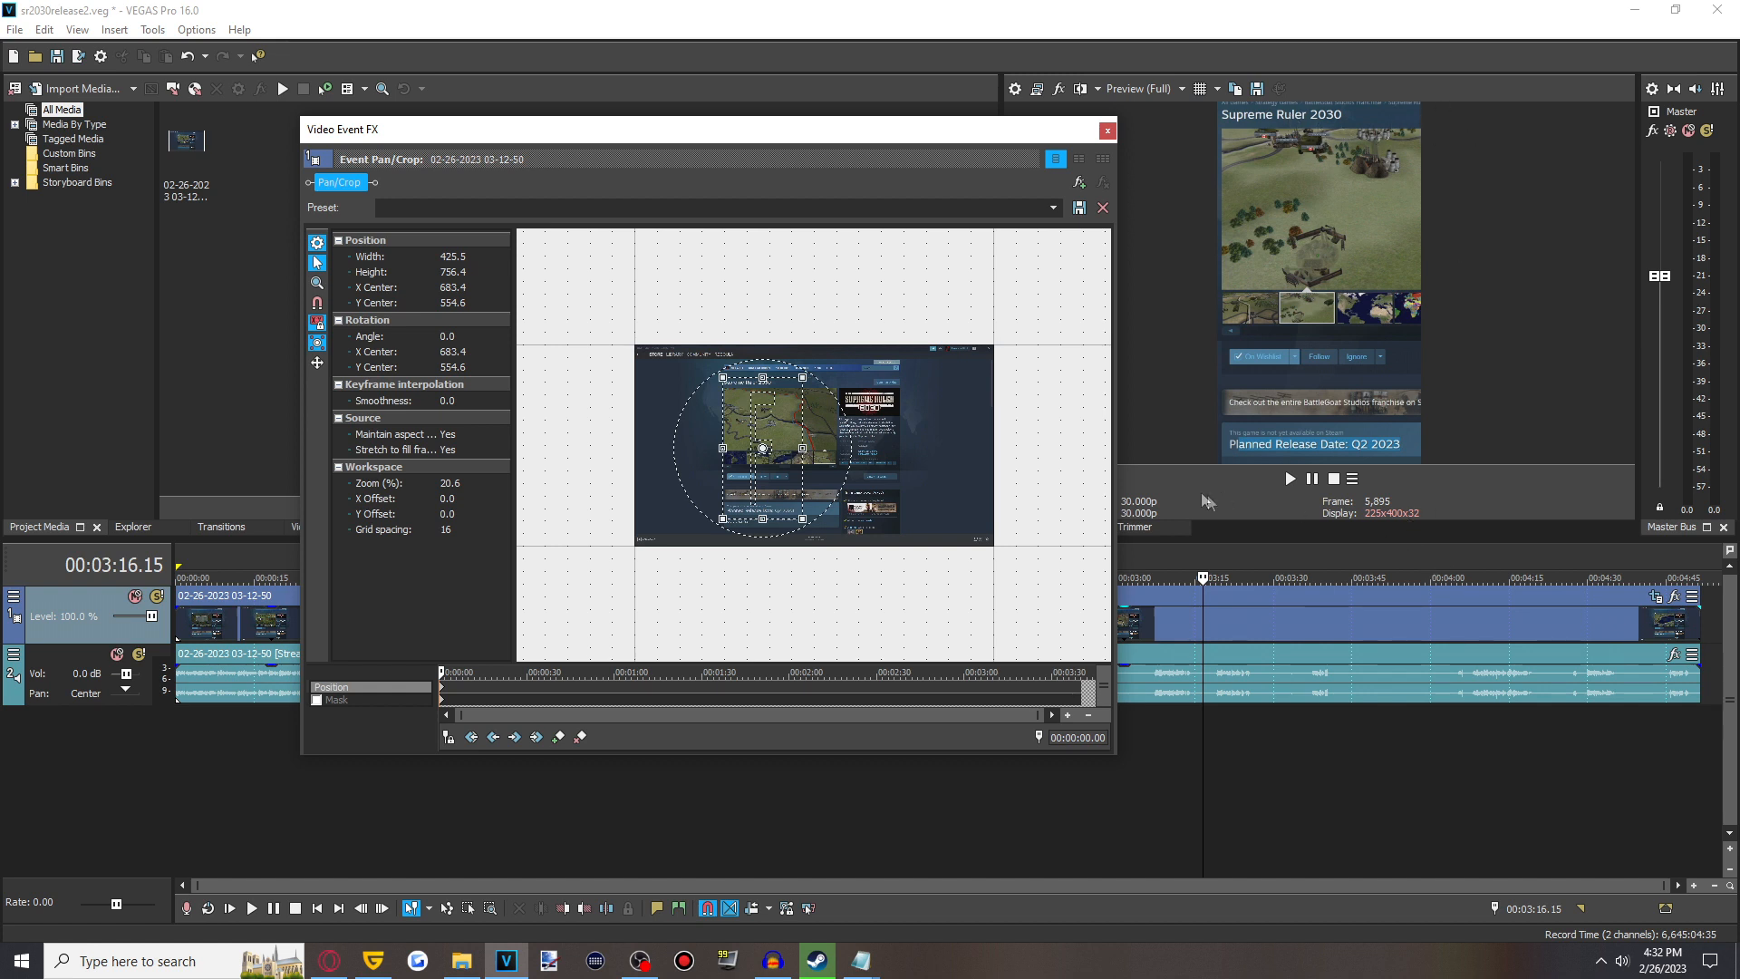
{"action": "left_click", "coordinate": [1108, 133]}
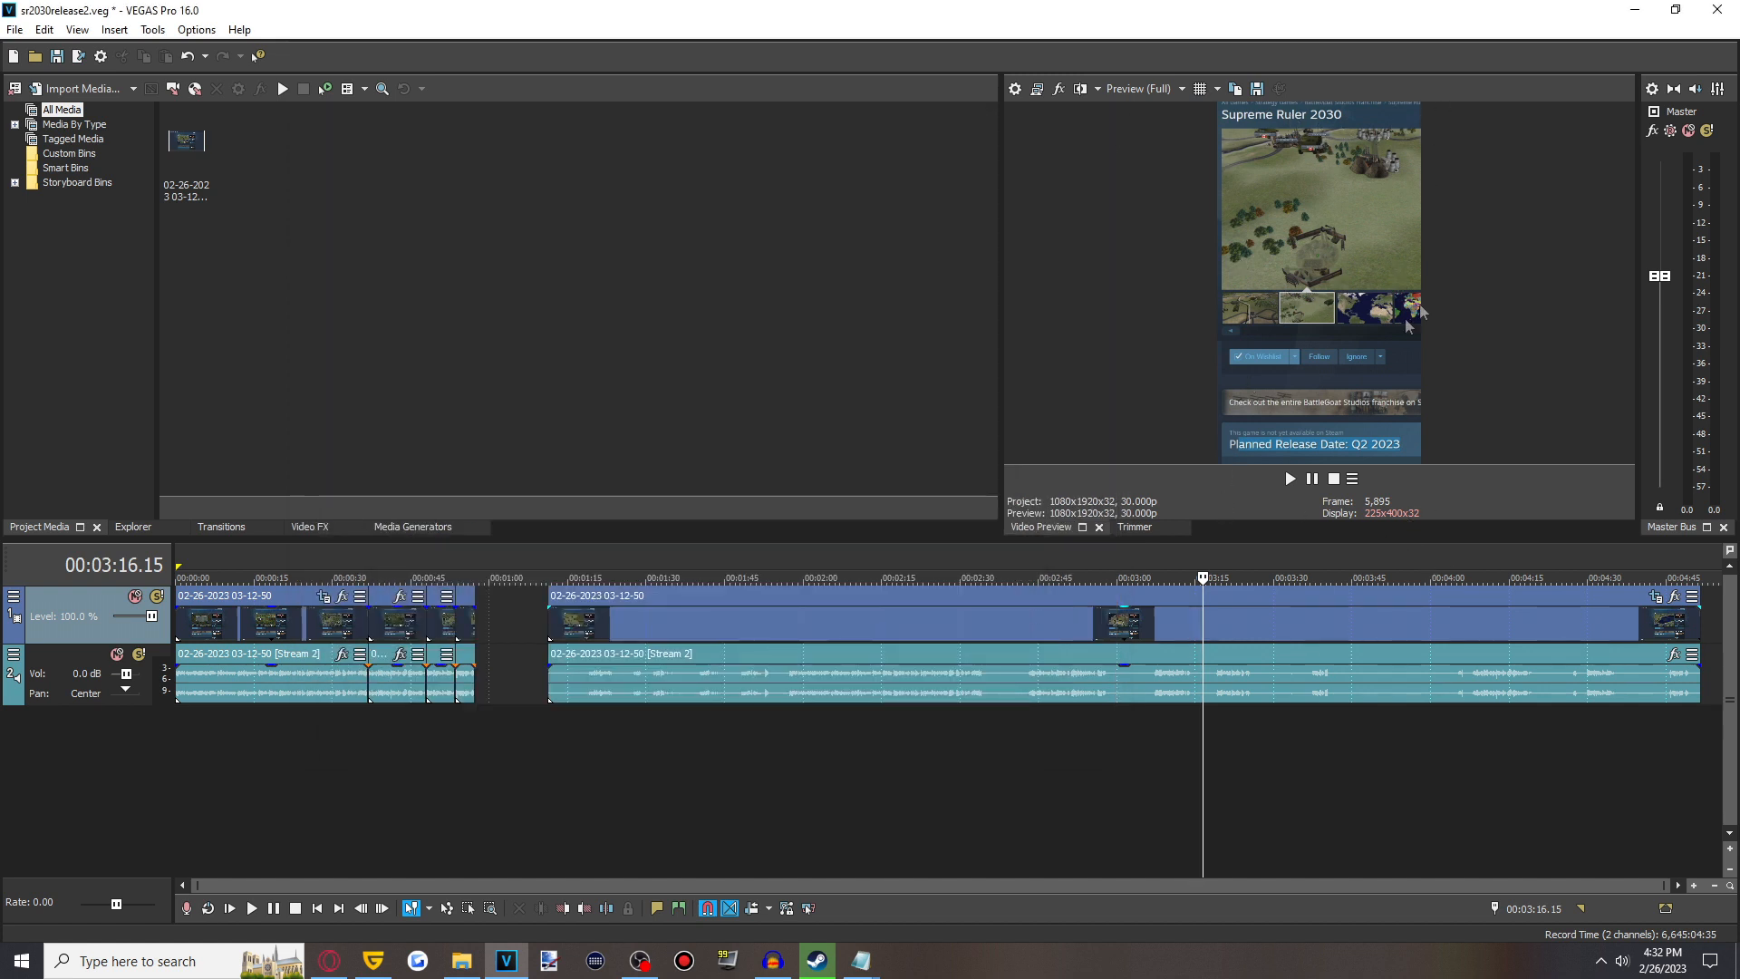
- Zoom into the timeline and scrub through the clips to review the vertical framing
{"action": "left_click", "coordinate": [217, 734]}
{"action": "scroll", "coordinate": [216, 731], "scroll_direction": "up", "scroll_amount": 2}
{"action": "left_click", "coordinate": [355, 743]}
{"action": "left_click", "coordinate": [586, 745]}
{"action": "left_click", "coordinate": [1113, 743]}
{"action": "left_click", "coordinate": [556, 773]}
{"action": "left_click", "coordinate": [326, 759]}
{"action": "left_click", "coordinate": [269, 754]}
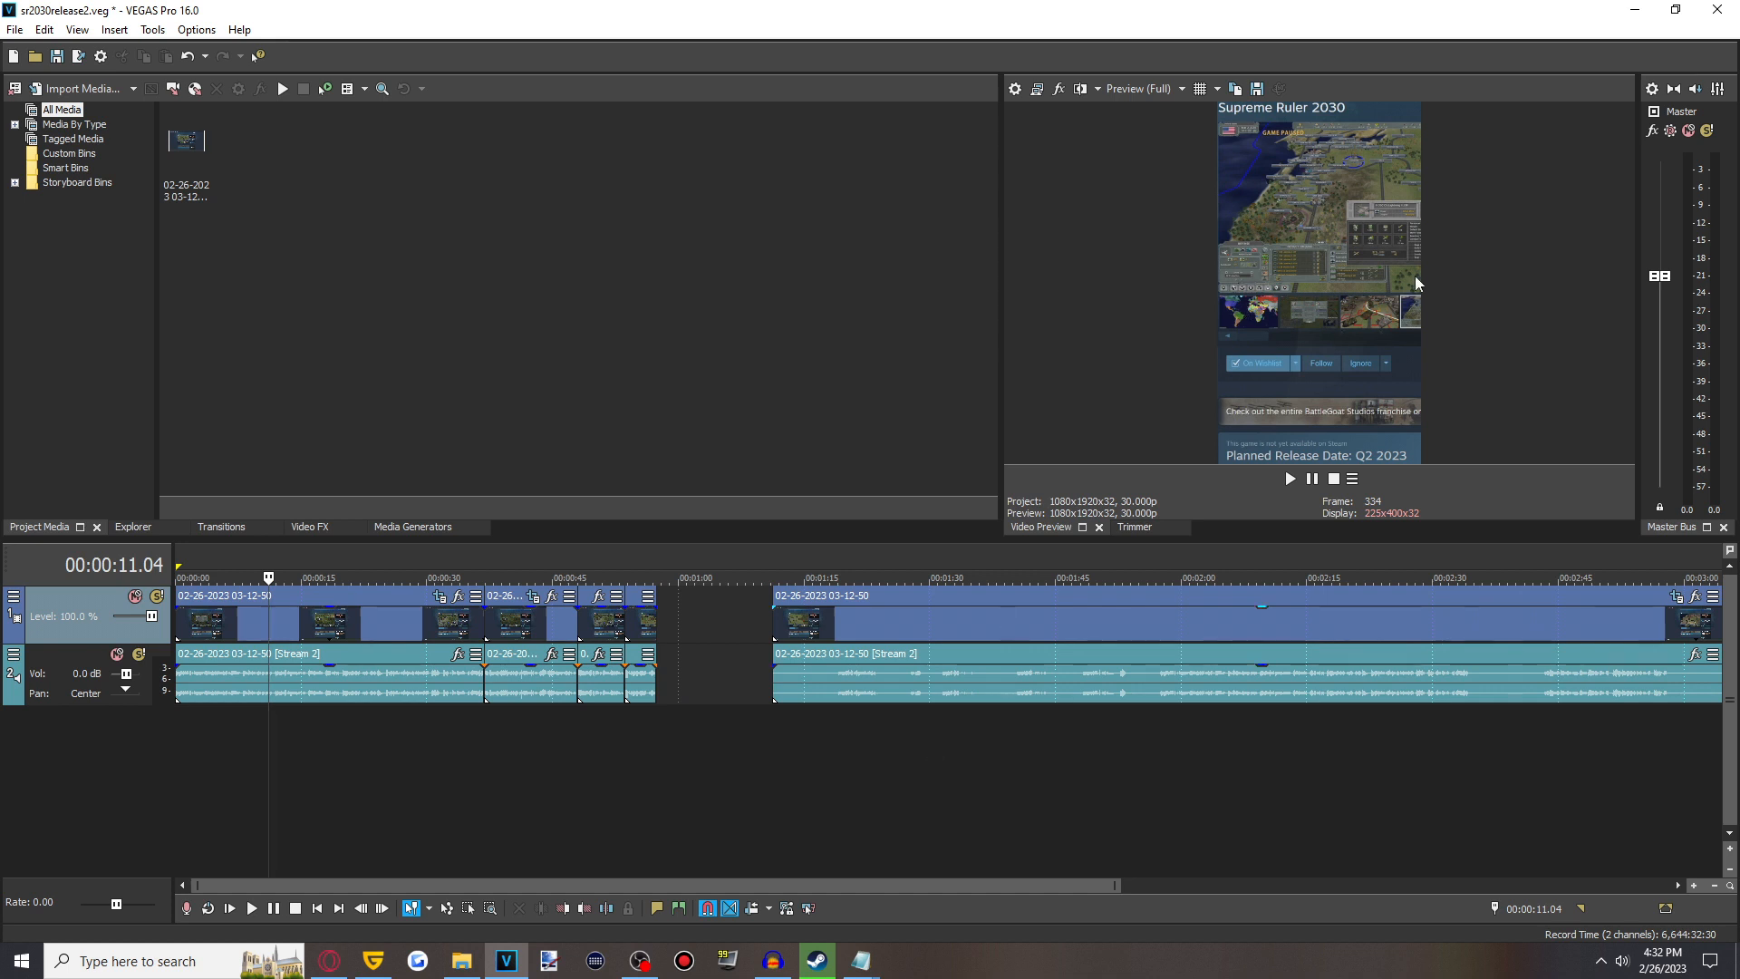
- Open Render As and try giving the MAGIX AVC/AAC MP4 Recording template a custom frame size
{"action": "left_click", "coordinate": [79, 58]}
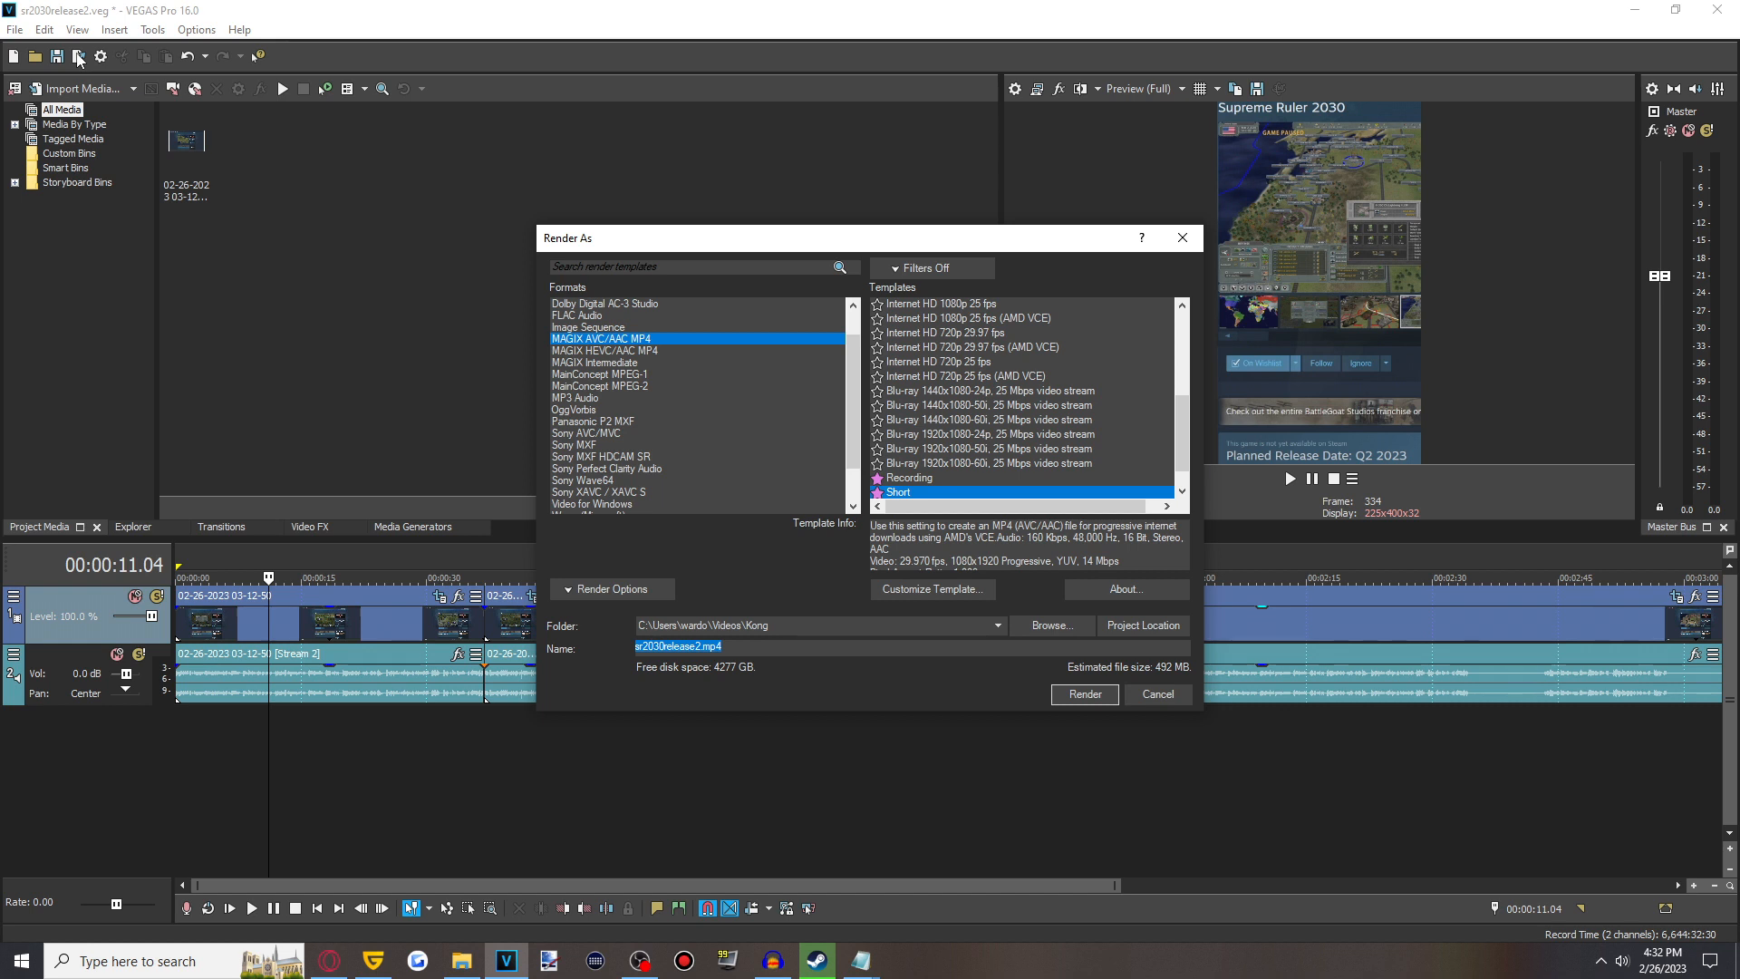
{"action": "scroll", "coordinate": [924, 494], "scroll_direction": "down", "scroll_amount": 1}
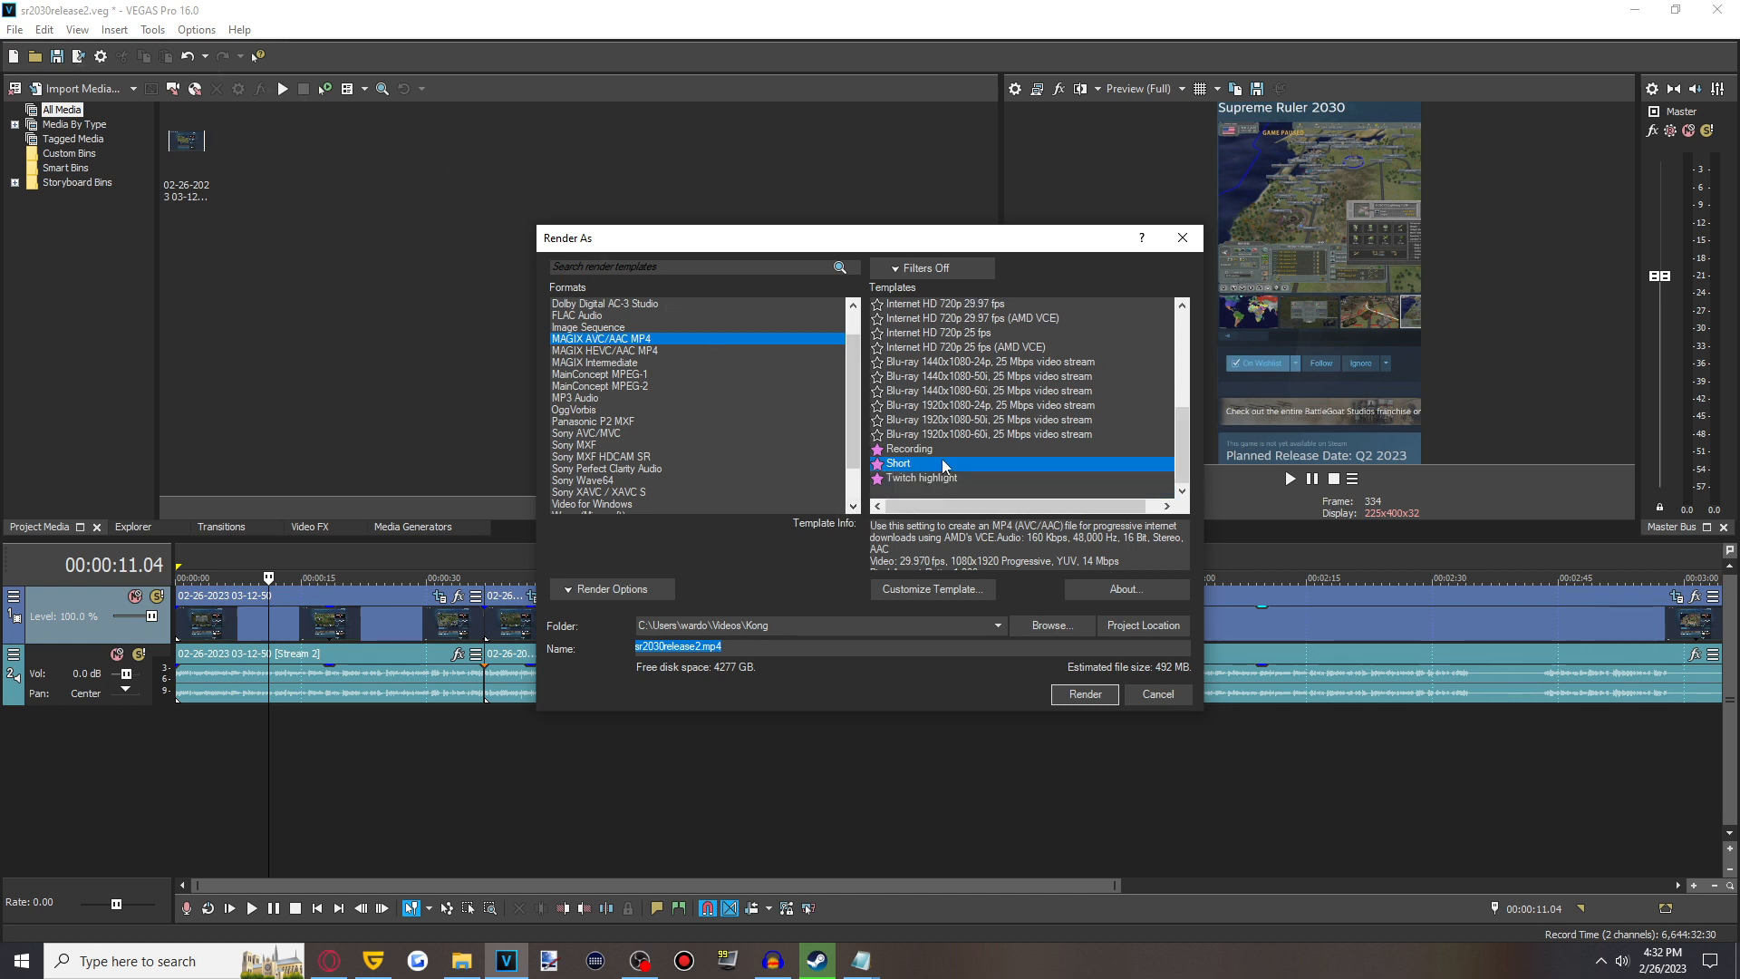
{"action": "left_click", "coordinate": [933, 450]}
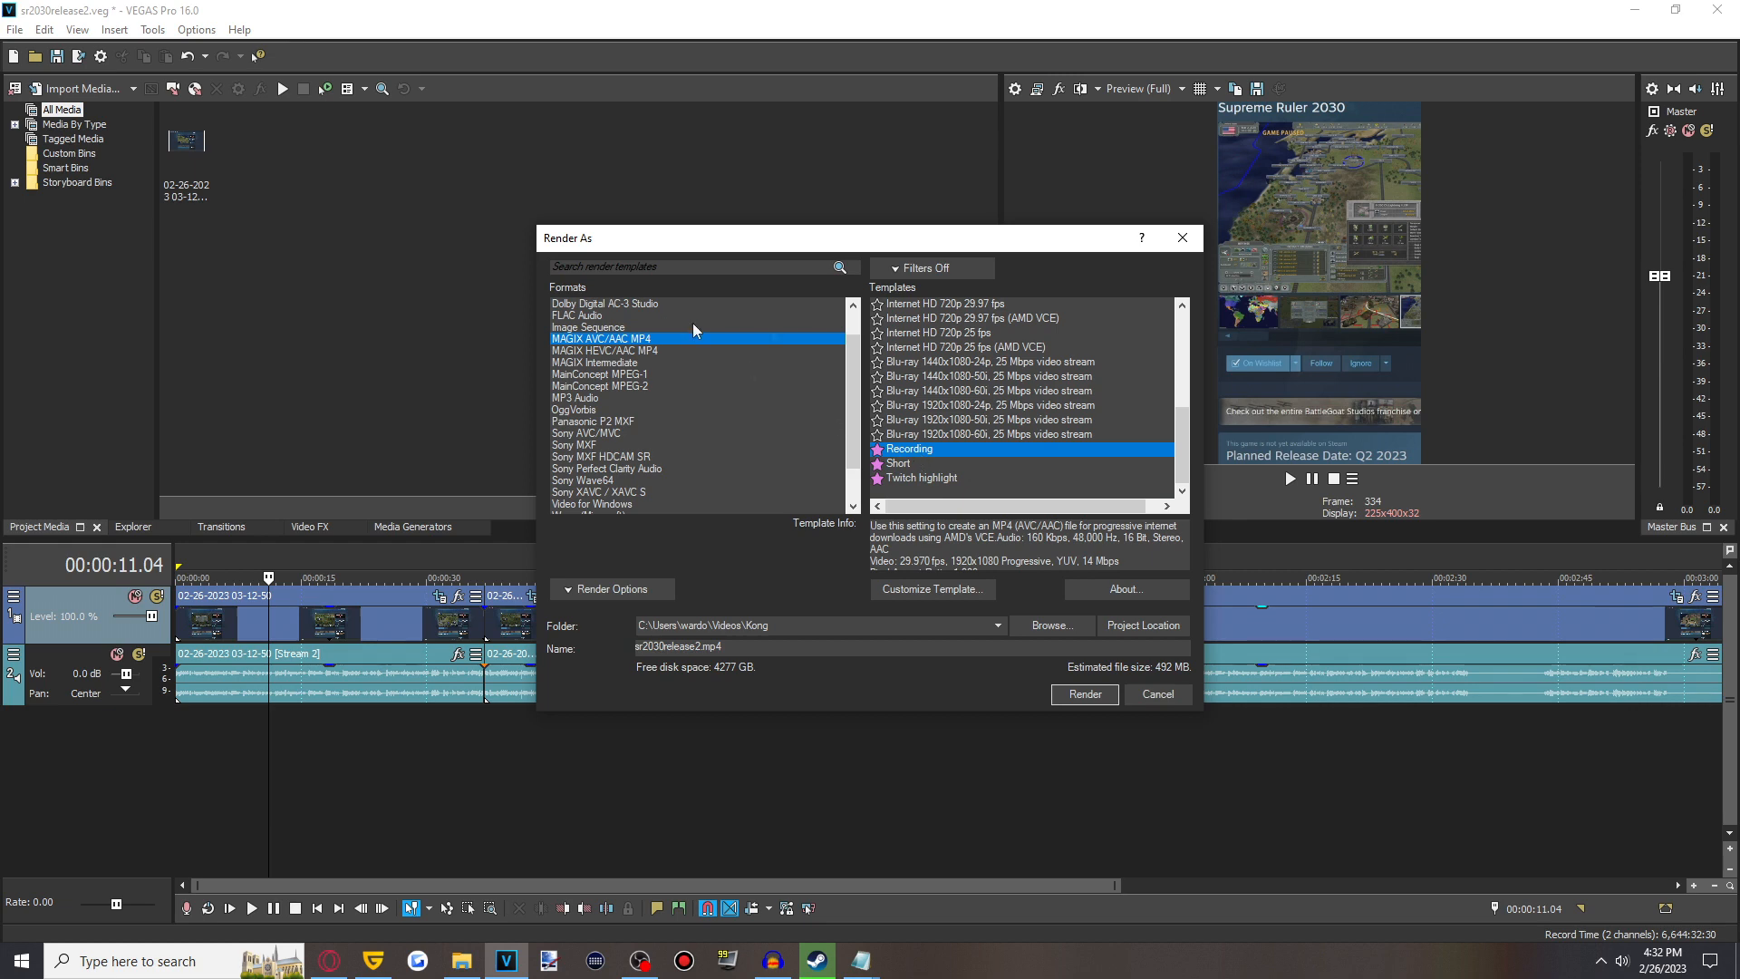
{"action": "left_click", "coordinate": [960, 591]}
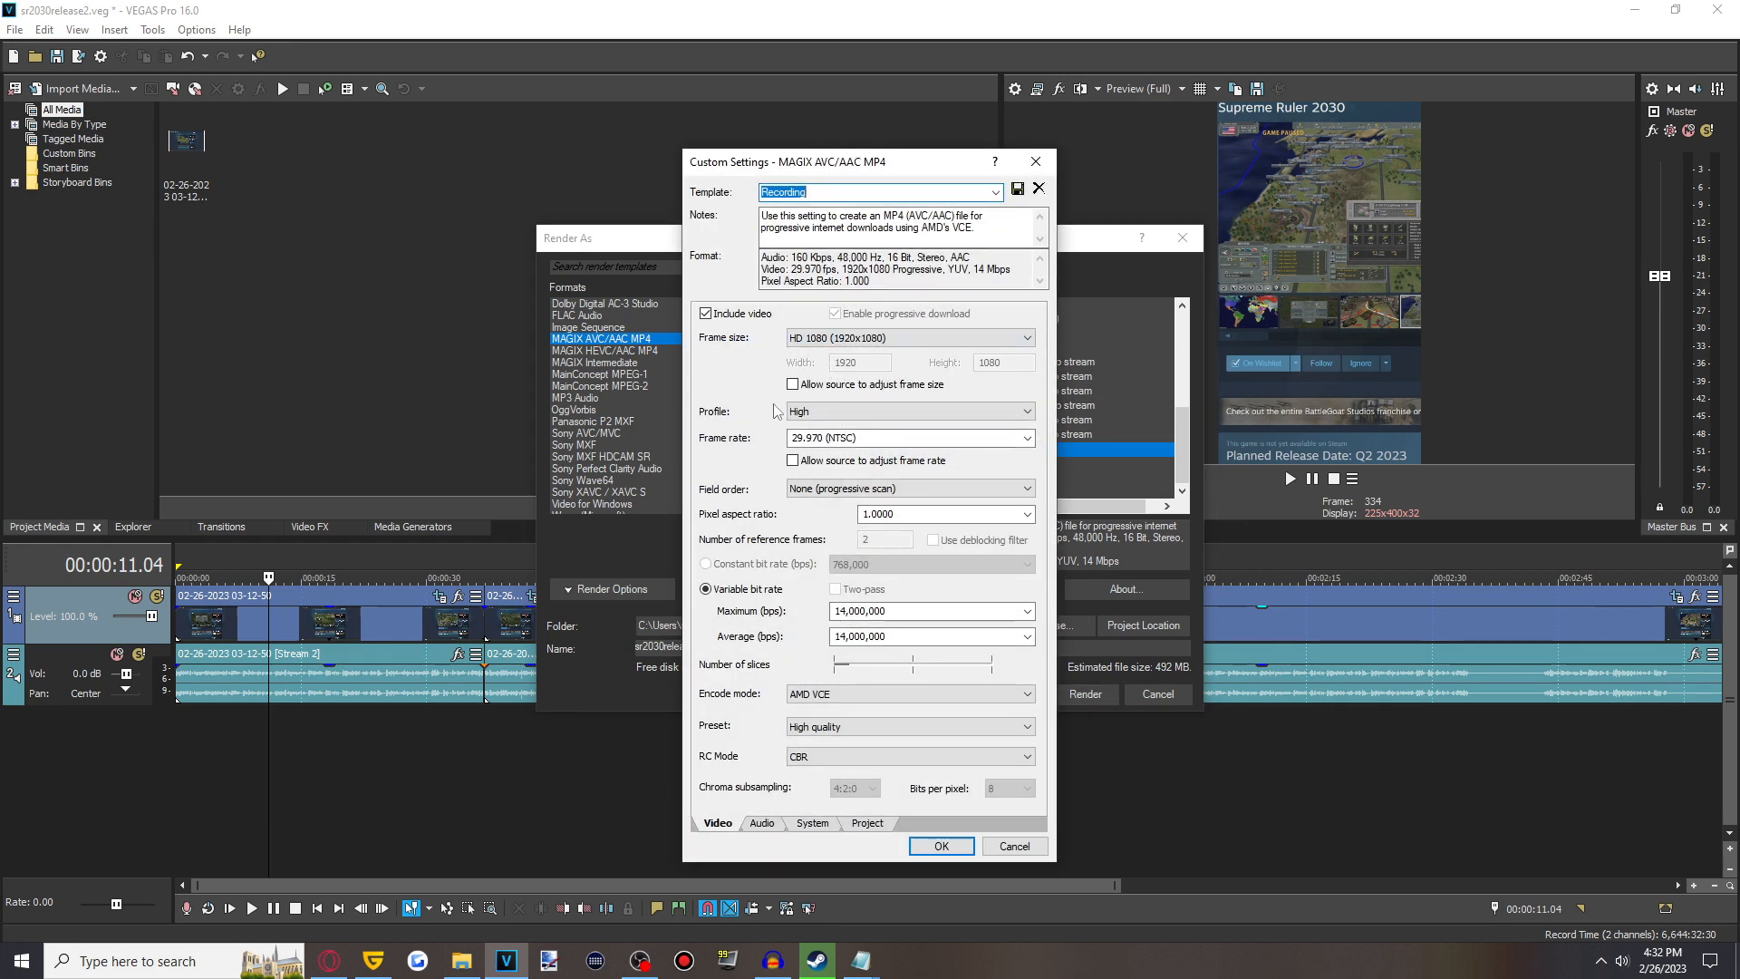
{"action": "left_click", "coordinate": [826, 338]}
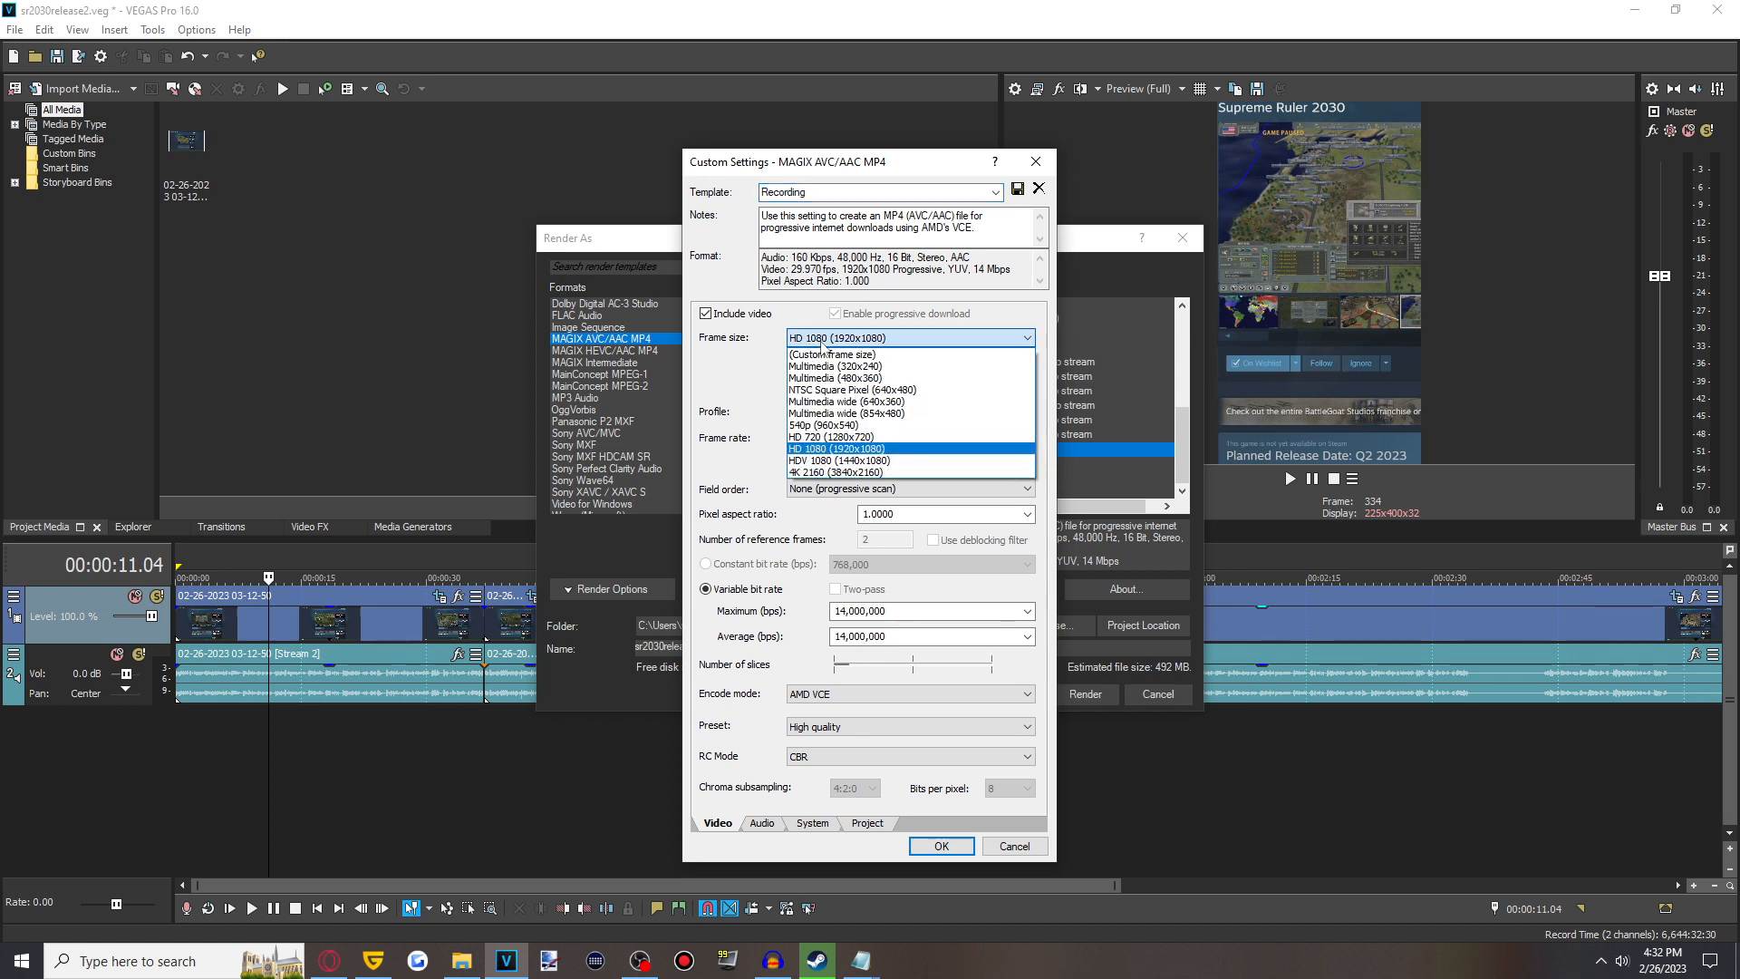
{"action": "left_click", "coordinate": [830, 355]}
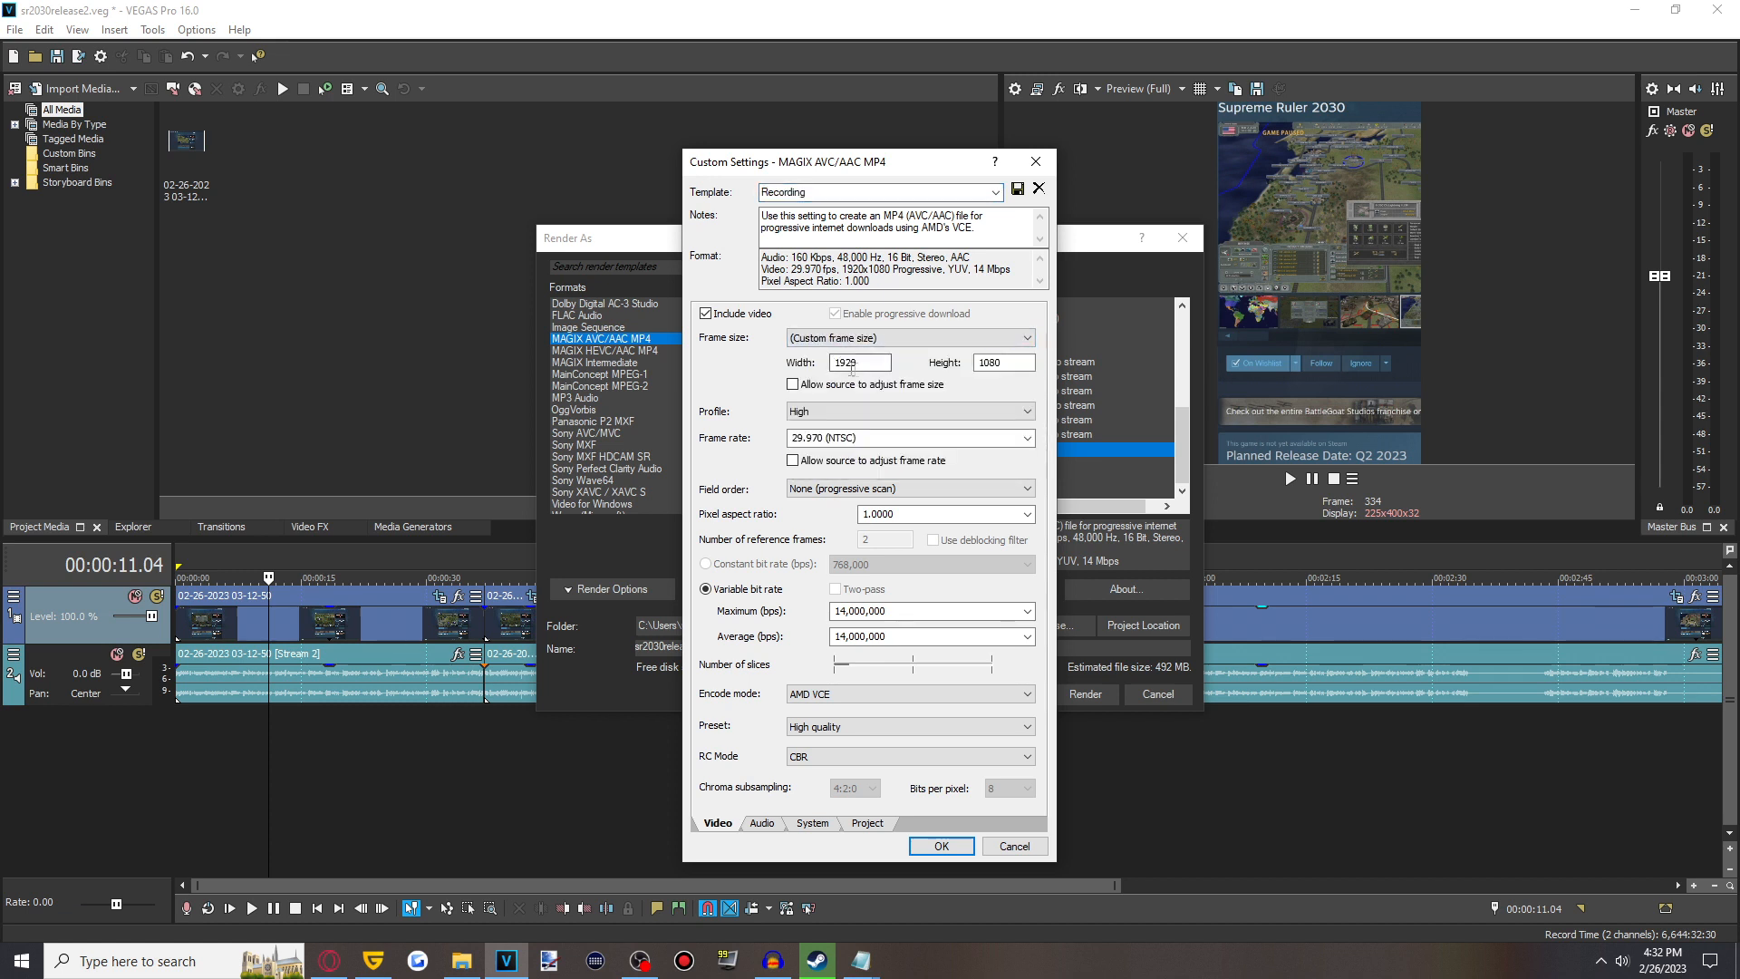
{"action": "left_click_drag", "start_coordinate": [840, 362], "coordinate": [858, 367]}
{"action": "left_click_drag", "start_coordinate": [1001, 363], "coordinate": [988, 363]}
{"action": "left_click", "coordinate": [1017, 847]}
- Open the Short template's custom settings and check its 1080 by 1920 frame size
{"action": "left_click", "coordinate": [925, 588]}
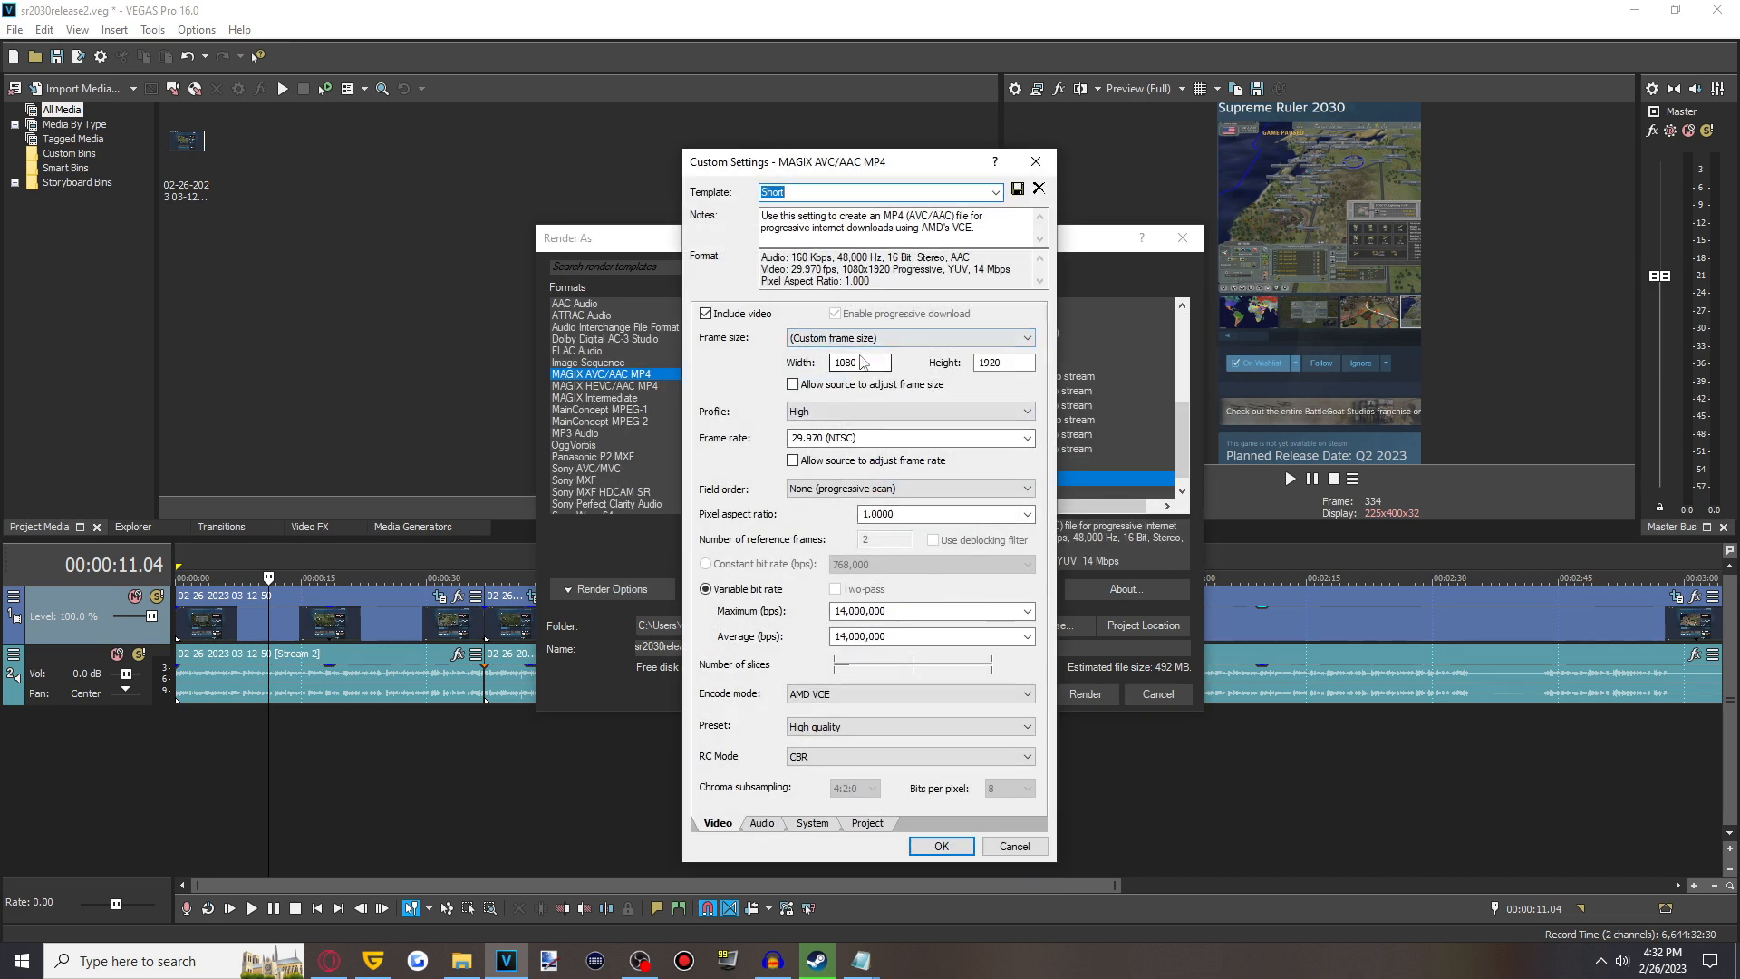
{"action": "left_click_drag", "start_coordinate": [854, 363], "coordinate": [832, 362]}
{"action": "left_click_drag", "start_coordinate": [1002, 363], "coordinate": [975, 362]}
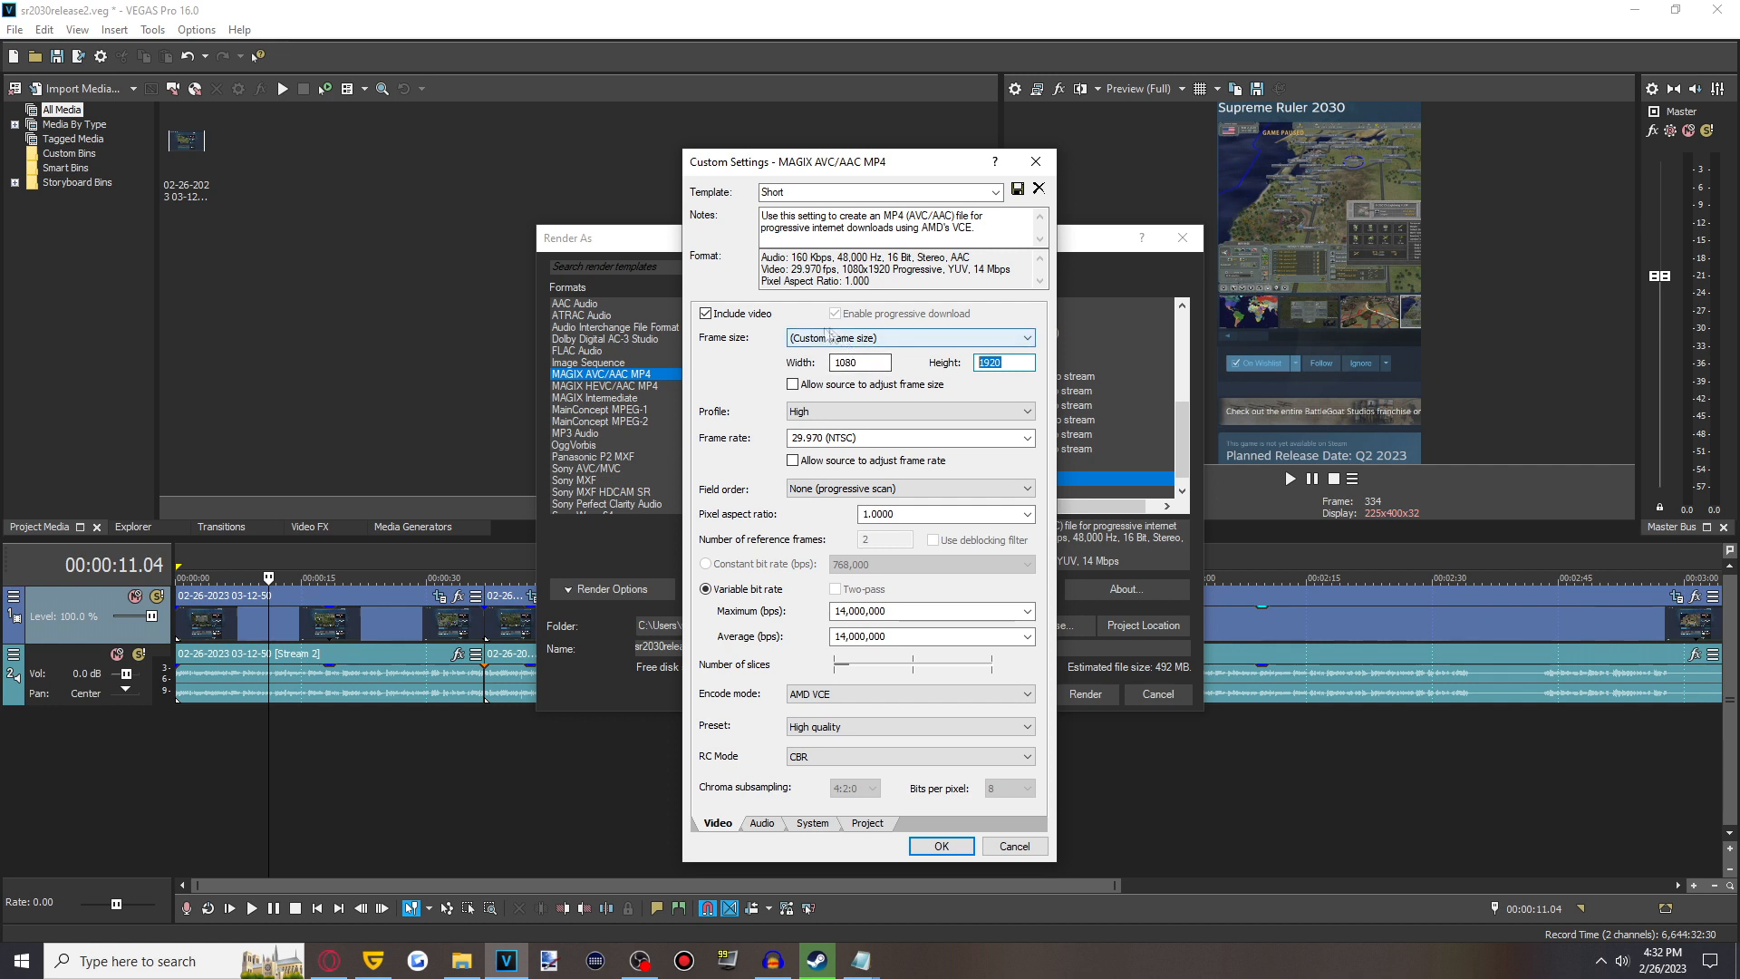